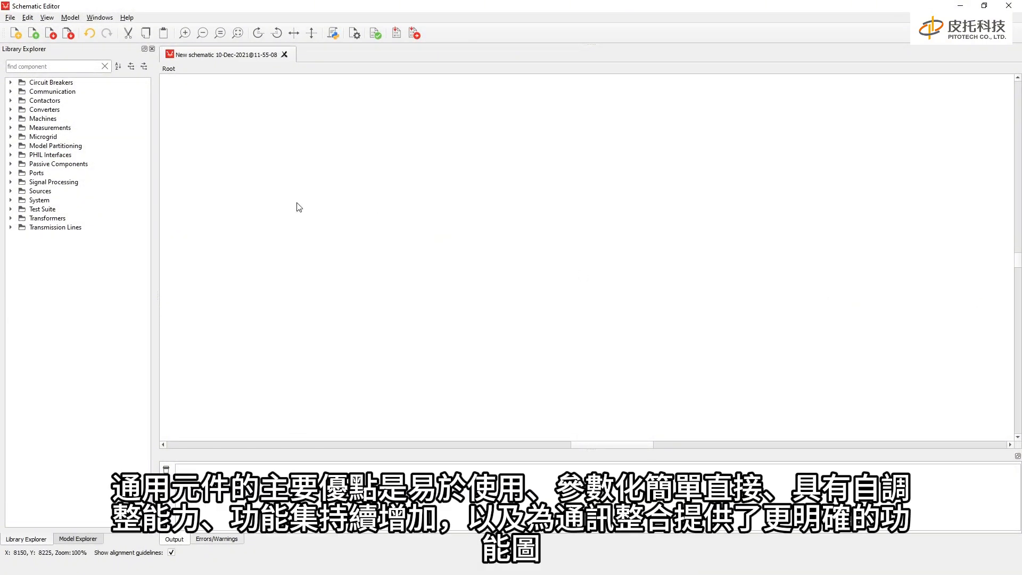
Step: Expand the Microgrid component library down to its Distributed Energy Resources categories
click(11, 137)
click(21, 145)
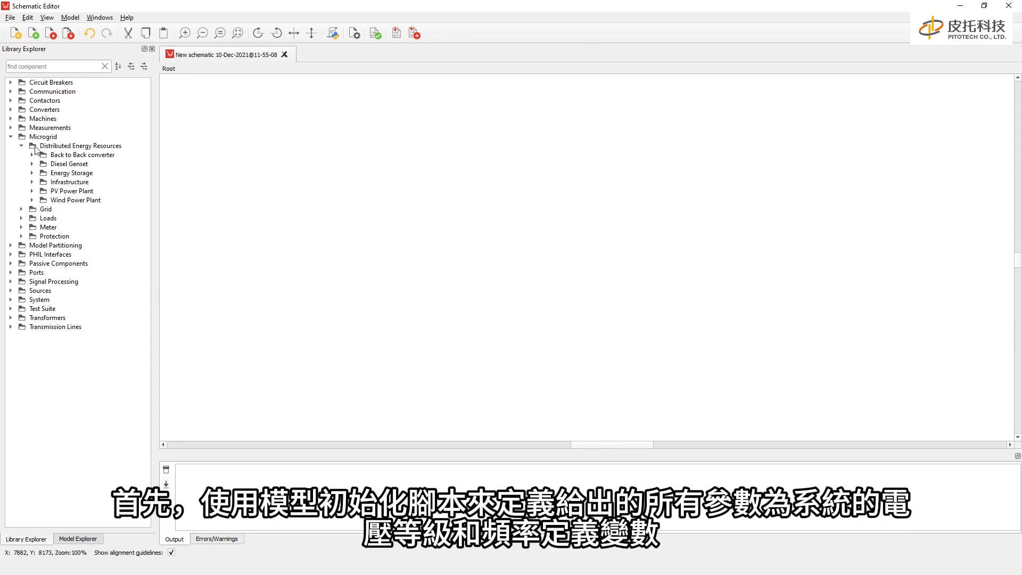
Step: Define the variables Vprim = 2.4e3, Vsec = 0.4e3 and f = 50 in the model initialization script
click(333, 33)
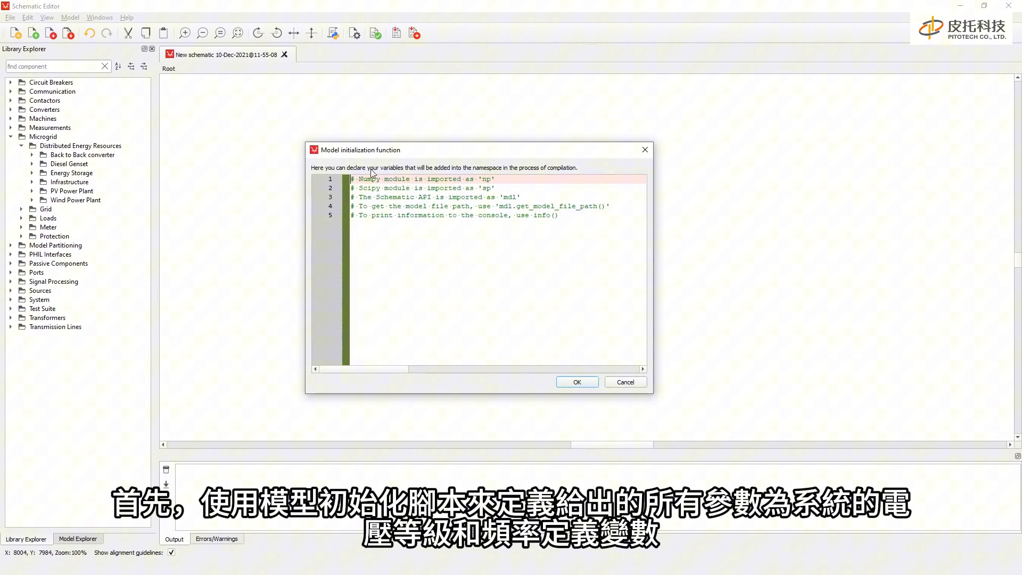
click(377, 245)
key(Return)
key(Return)
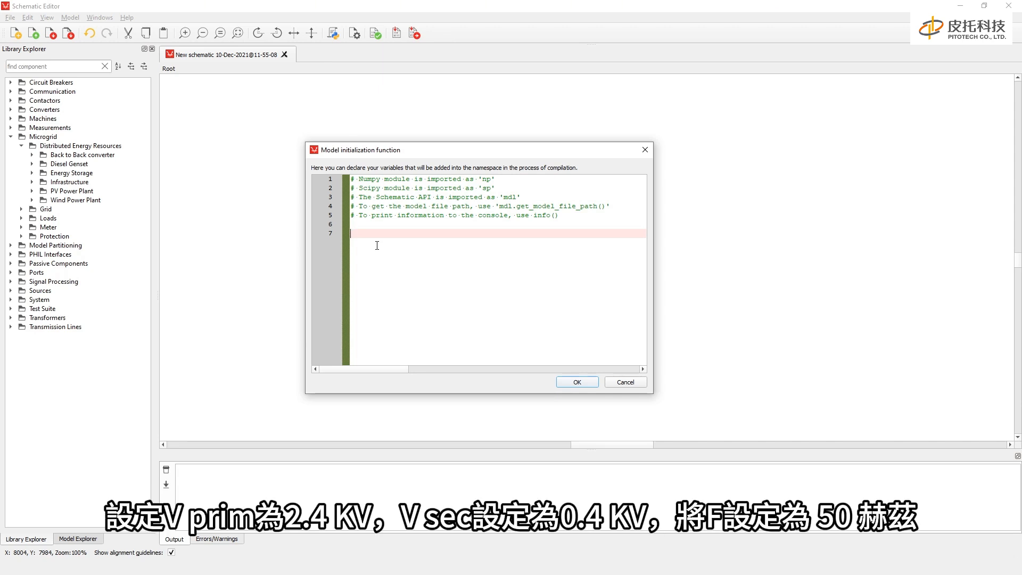
text(Vprim)
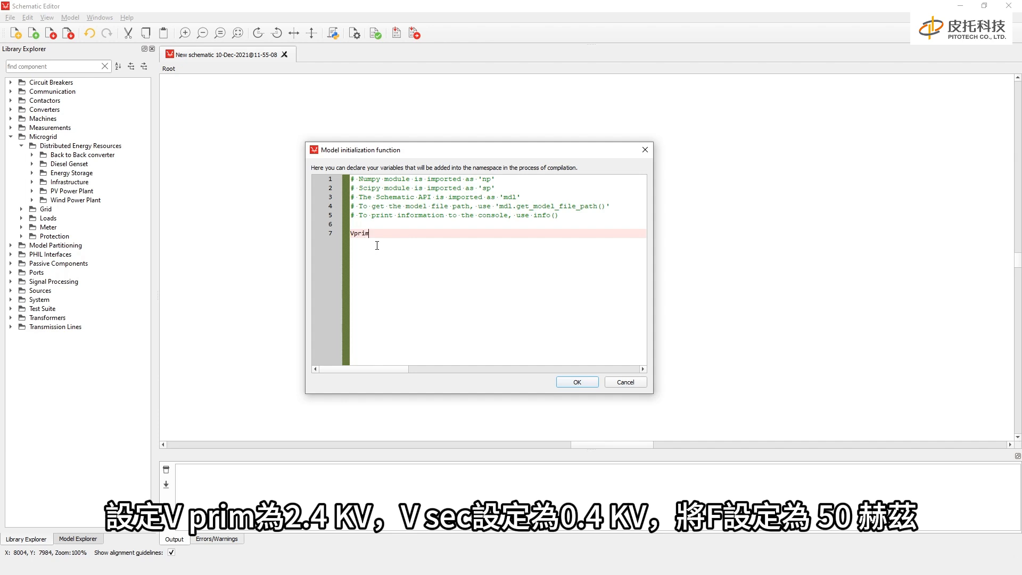
text( = 2.4e3)
key(Return)
text(V)
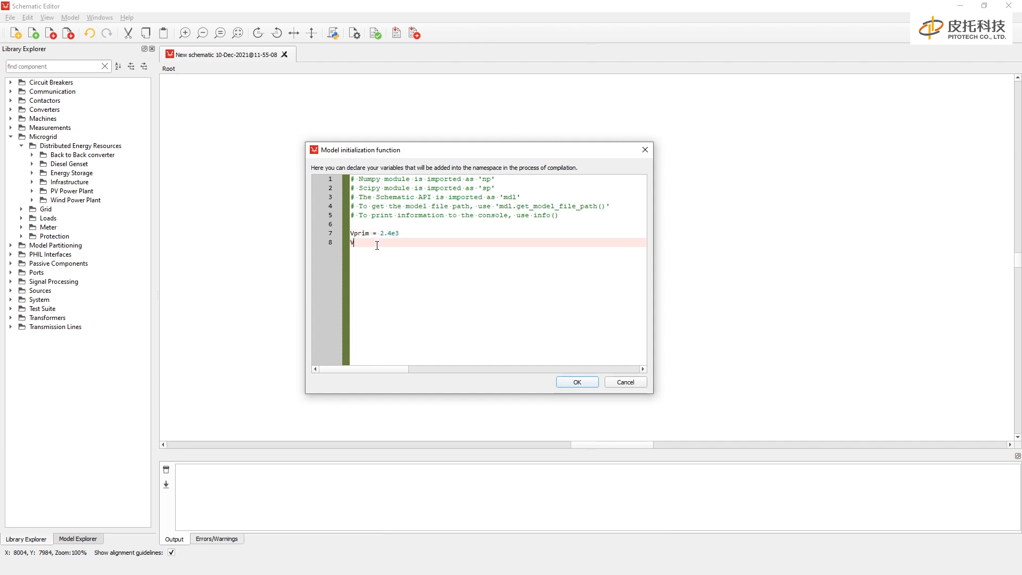
text(sec = 2.4e3)
key(Return)
text(f = 50)
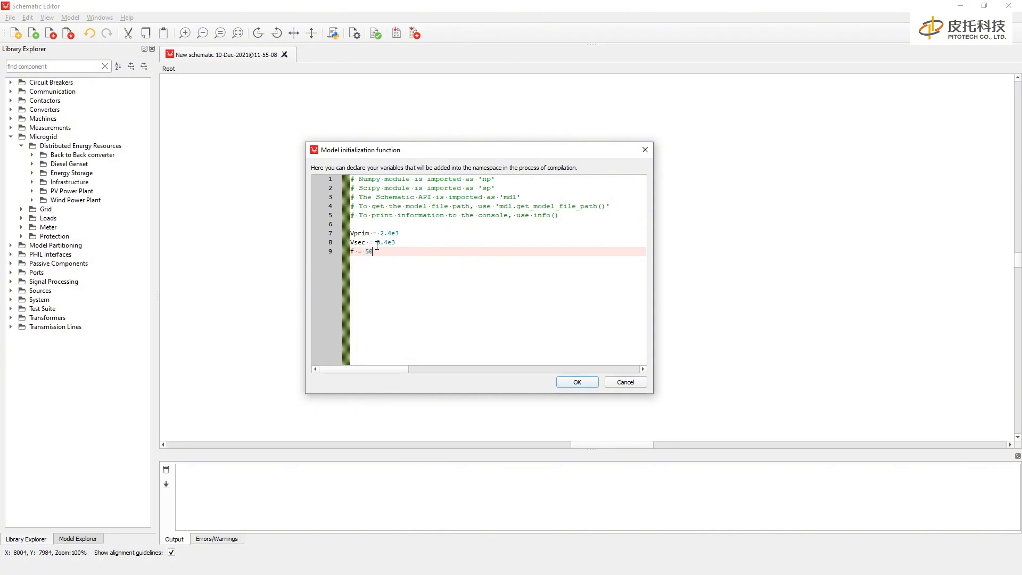
key(Return)
key(Return)
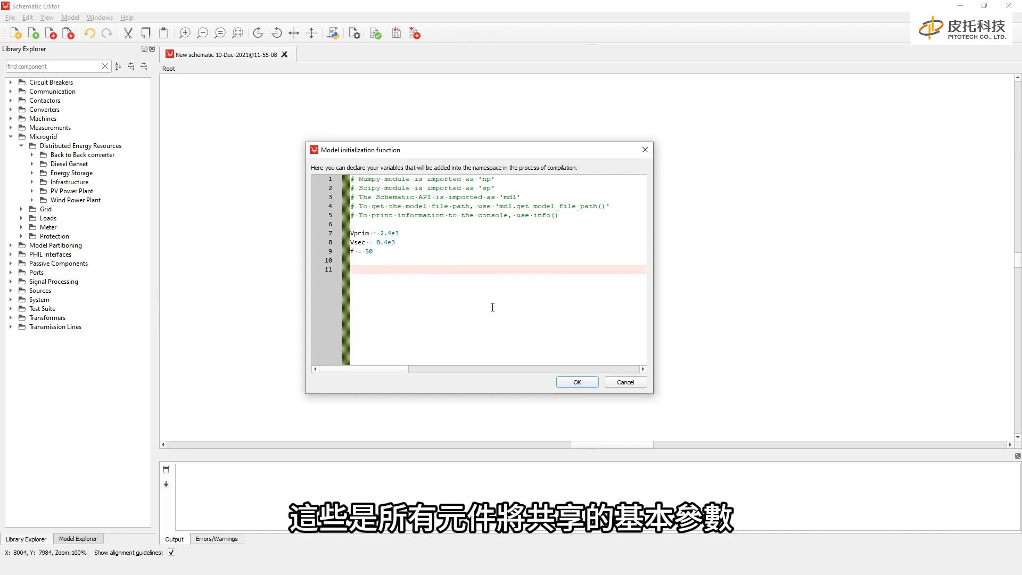
click(574, 382)
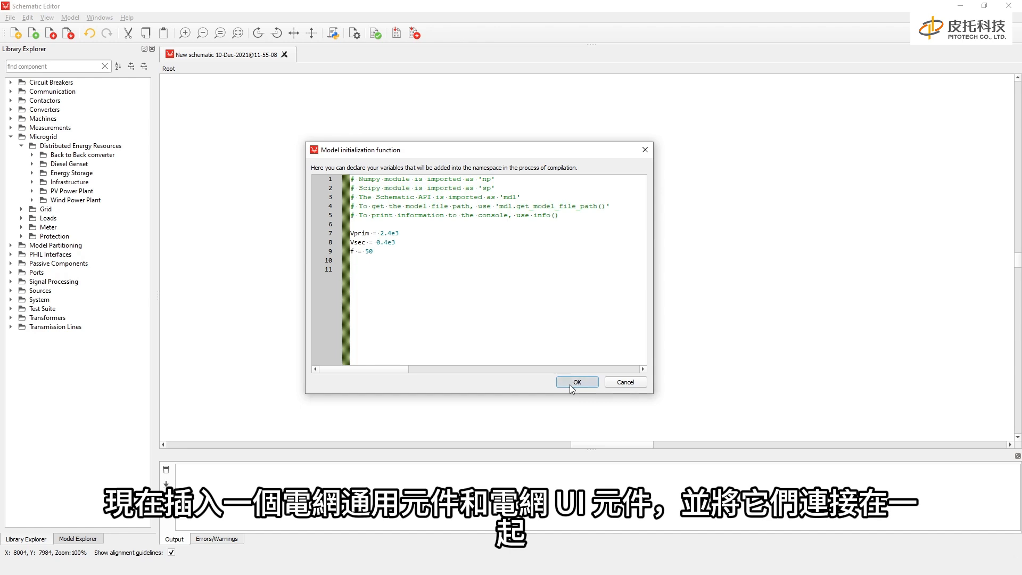
Step: Insert a Grid and a Grid UI component from the Microgrid library and connect their ui_in and ui_out terminals
click(22, 209)
drag(45, 218, 465, 239)
mouse_move(48, 226)
mouse_down()
mouse_move(384, 241)
mouse_move(432, 217)
mouse_up()
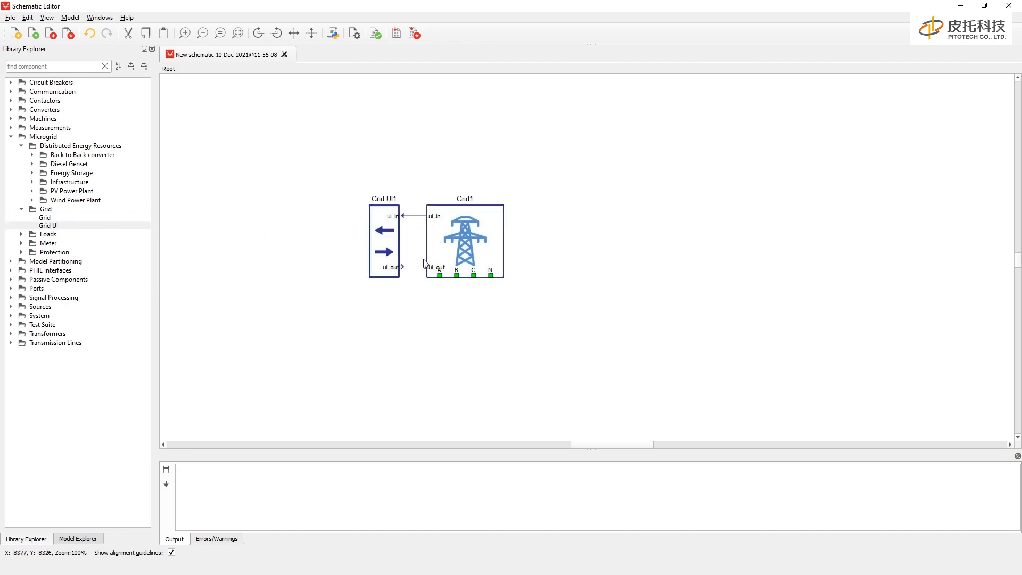
drag(426, 267, 401, 267)
Step: Set the Grid component's nominal line voltage to Vprim and its nominal frequency to f
double_click(465, 245)
drag(503, 187, 616, 156)
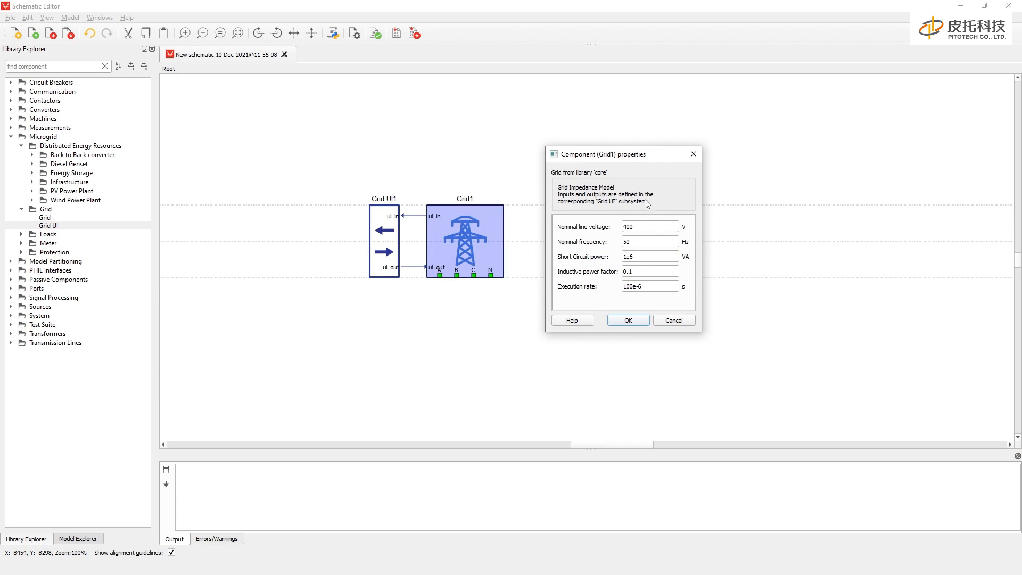
double_click(642, 222)
text(Vprim)
key(Tab)
text(f)
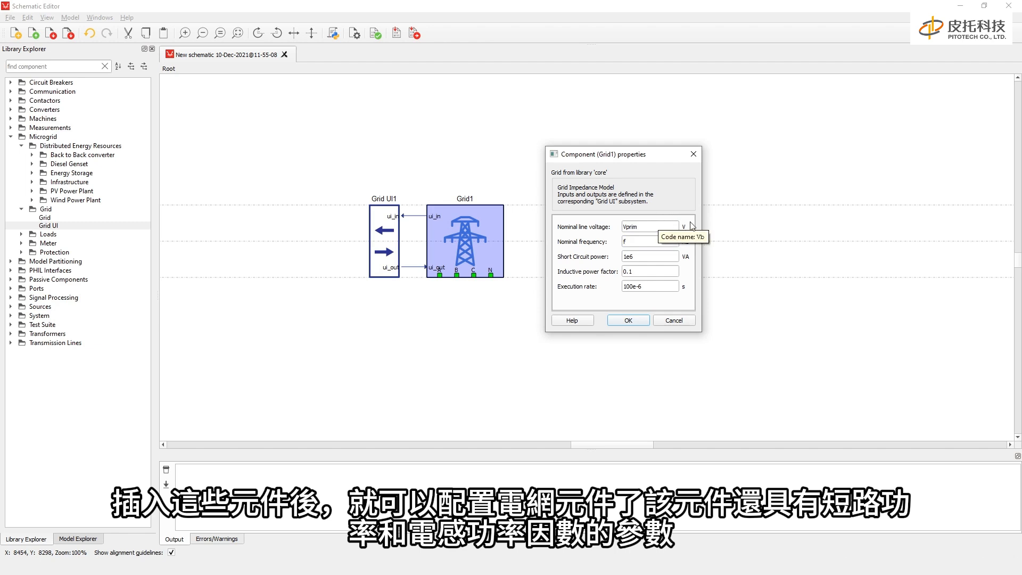
click(670, 256)
click(660, 270)
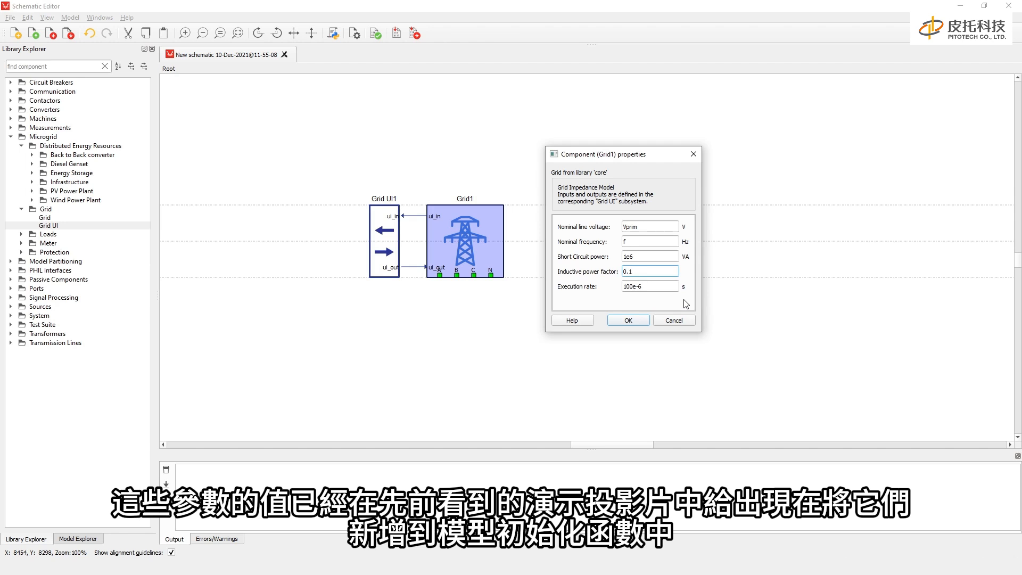
click(638, 321)
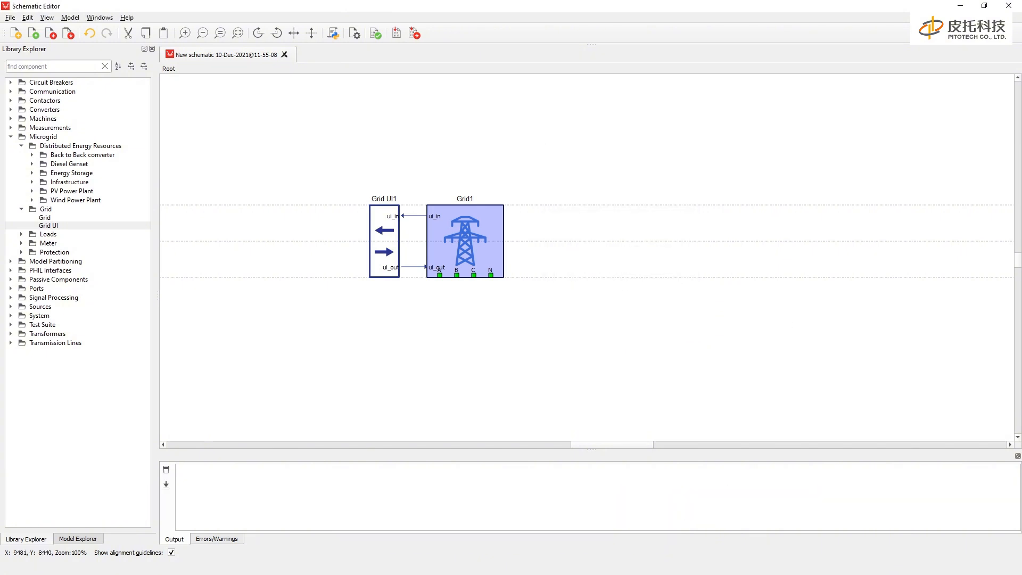
Step: Add the variables S3phsc = 100e6 and xr_ratio = 10 below the base parameters in the model initialization script
click(332, 34)
click(399, 255)
key(Return)
key(Return)
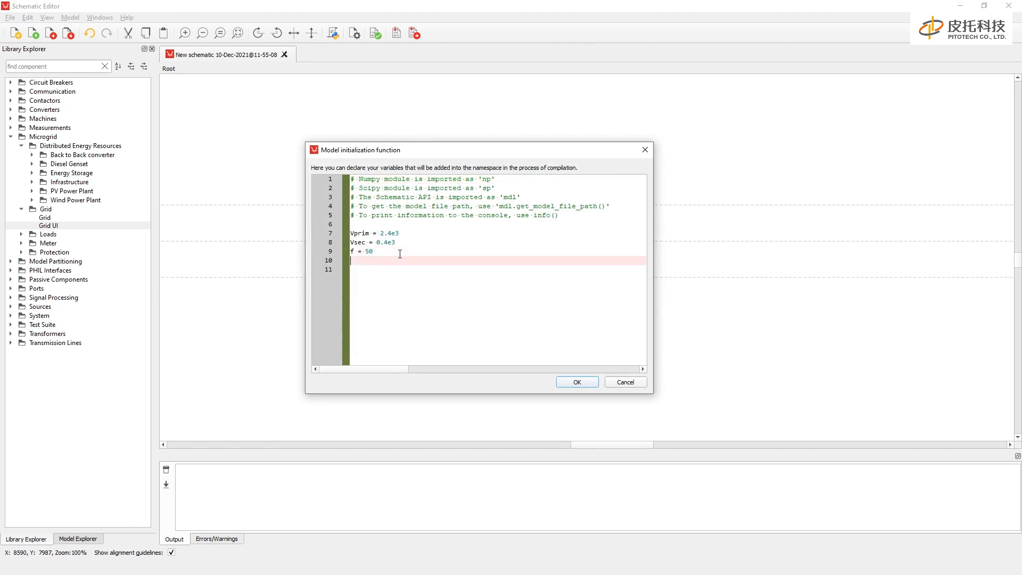
text(S)
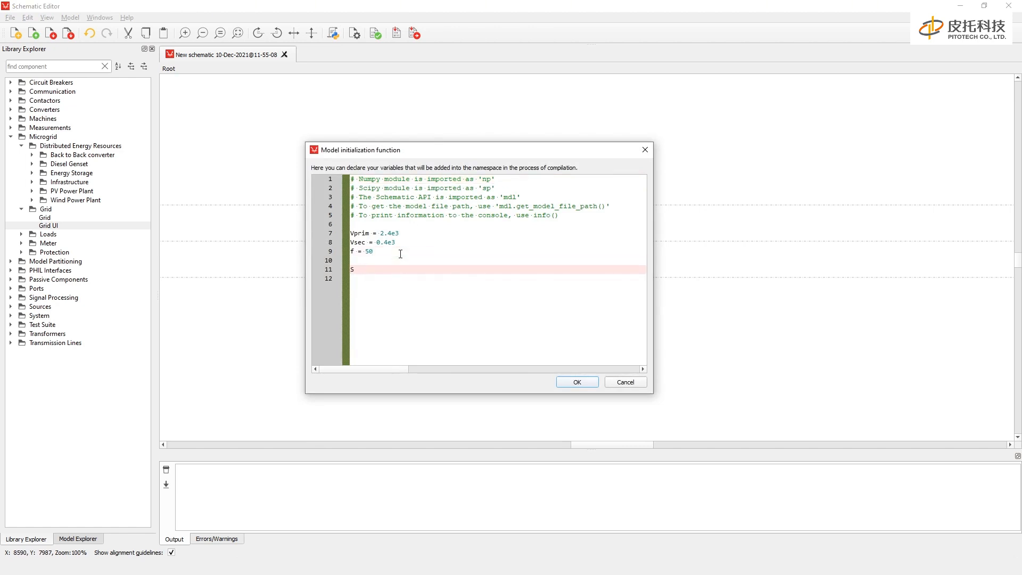
text(3phsc = 100e6)
key(Return)
text(x_)
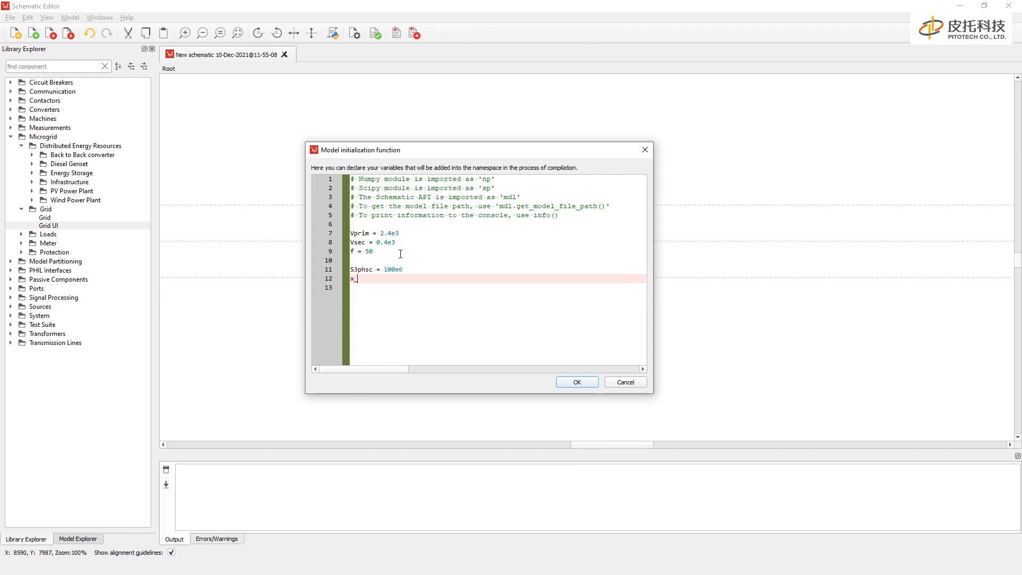
text(r_ratio = 10)
key(Return)
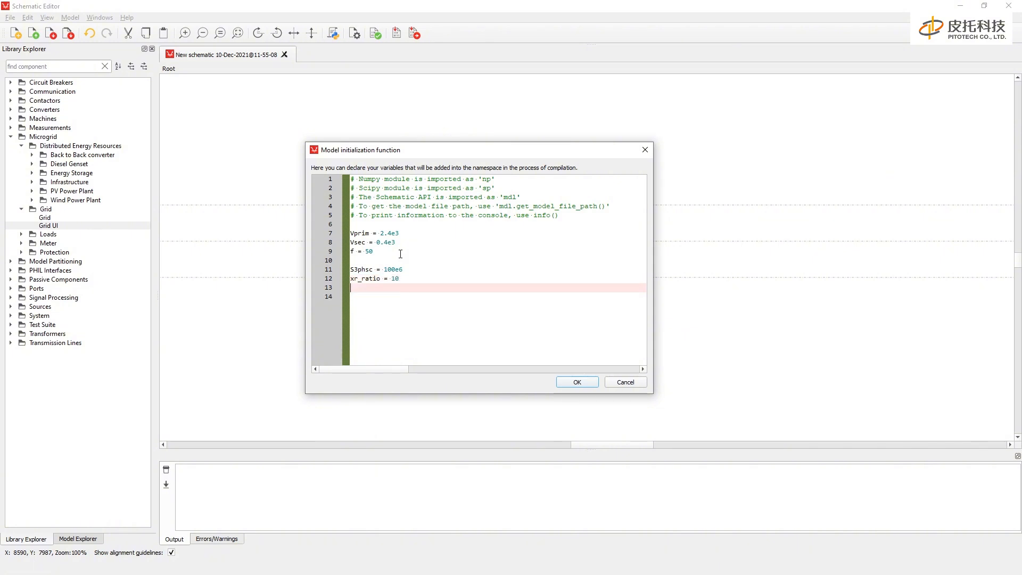
Step: Add the formula ind_pf = 1/(np.sqrt(1+xr_ratio**2)) to the model initialization script and accept it
text(ind_pf = 1/(()))
key(Left)
text(np.sqrt(1+)
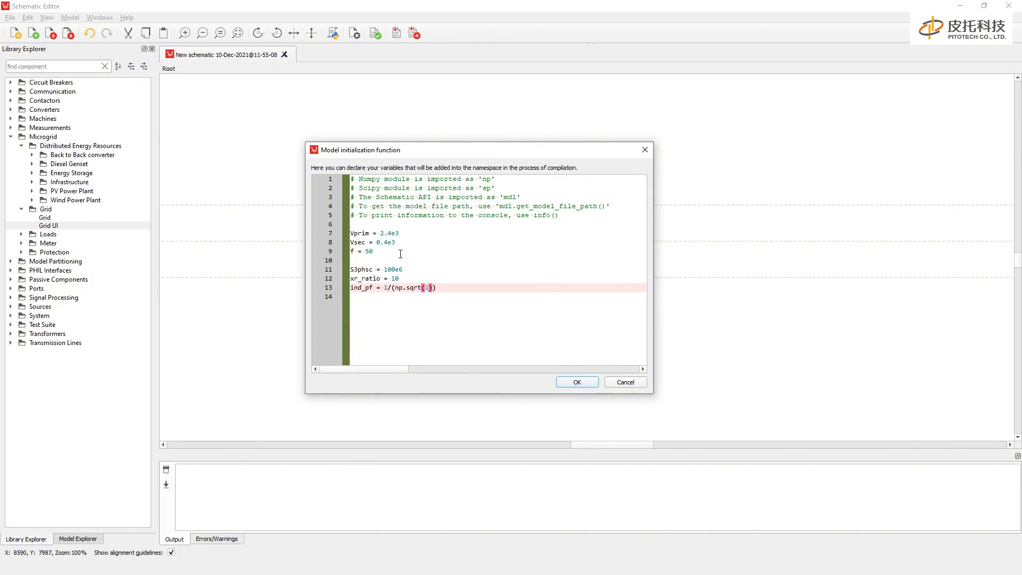
text(xr)
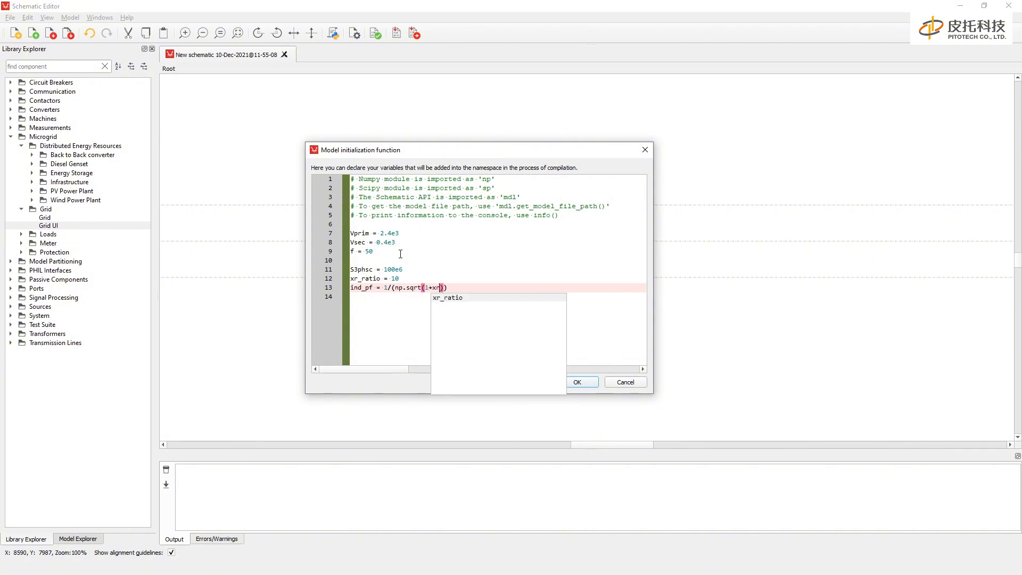
key(Return)
text(**2)
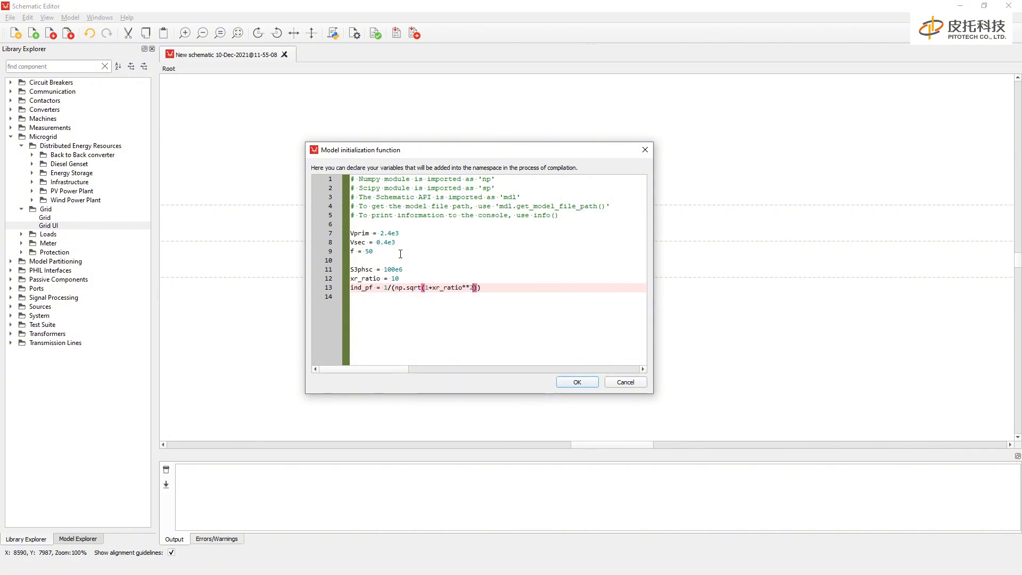
click(503, 286)
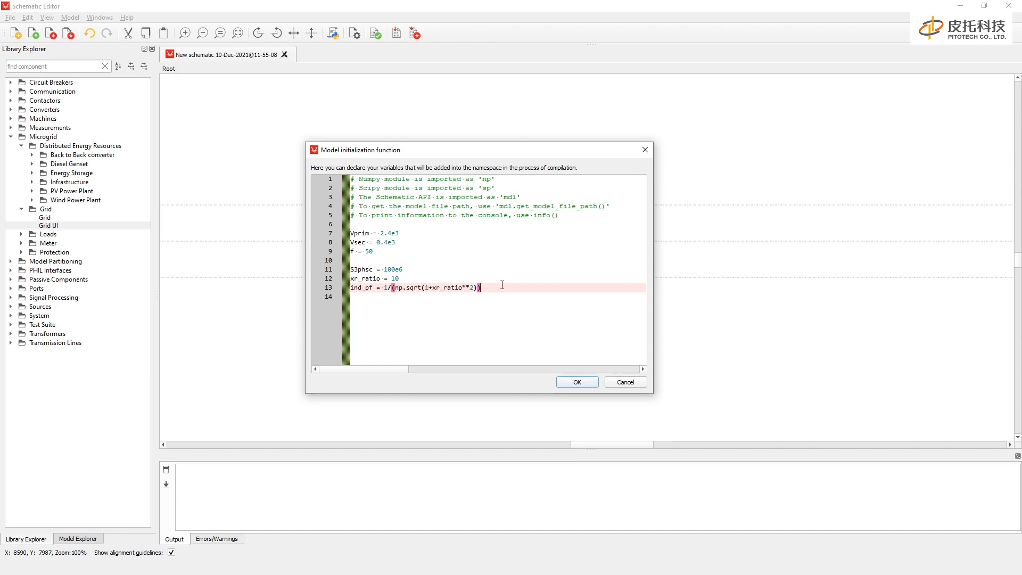
click(577, 383)
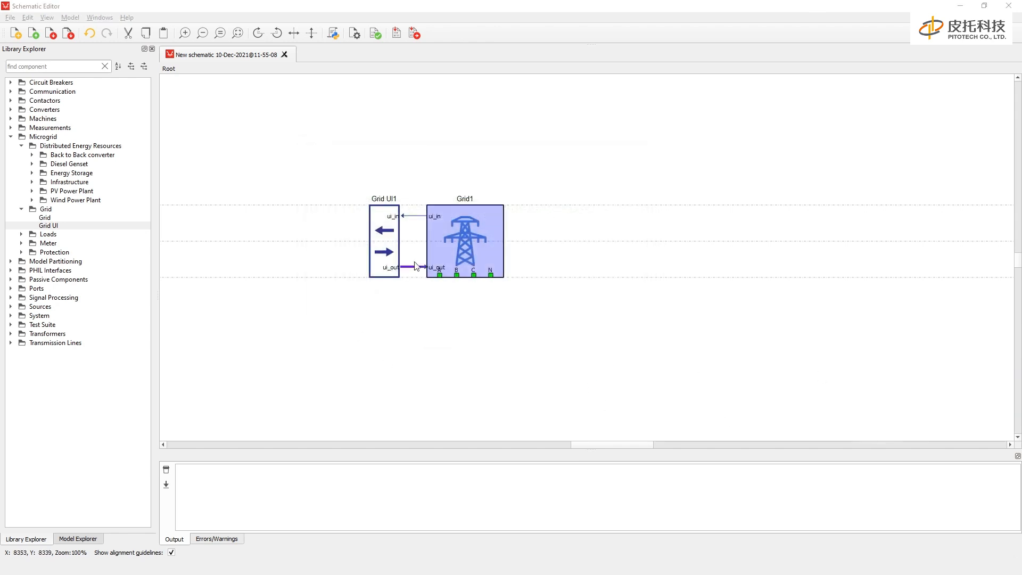
Step: Set the Grid component's short circuit power to S3phsc and its inductive power factor to ind_pf
double_click(457, 228)
double_click(542, 291)
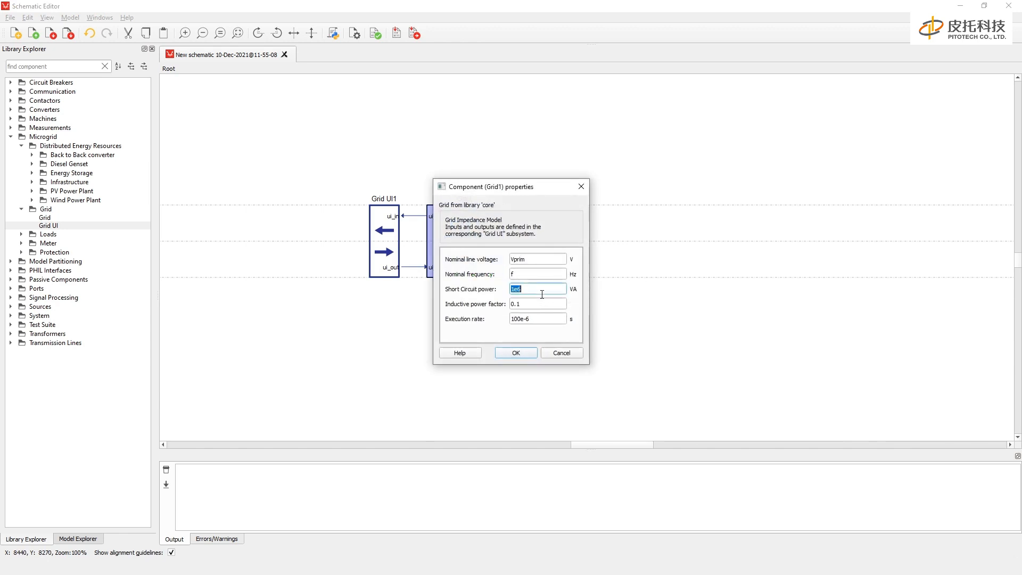
text(S3phsc)
key(Tab)
text(ind_pf)
click(528, 353)
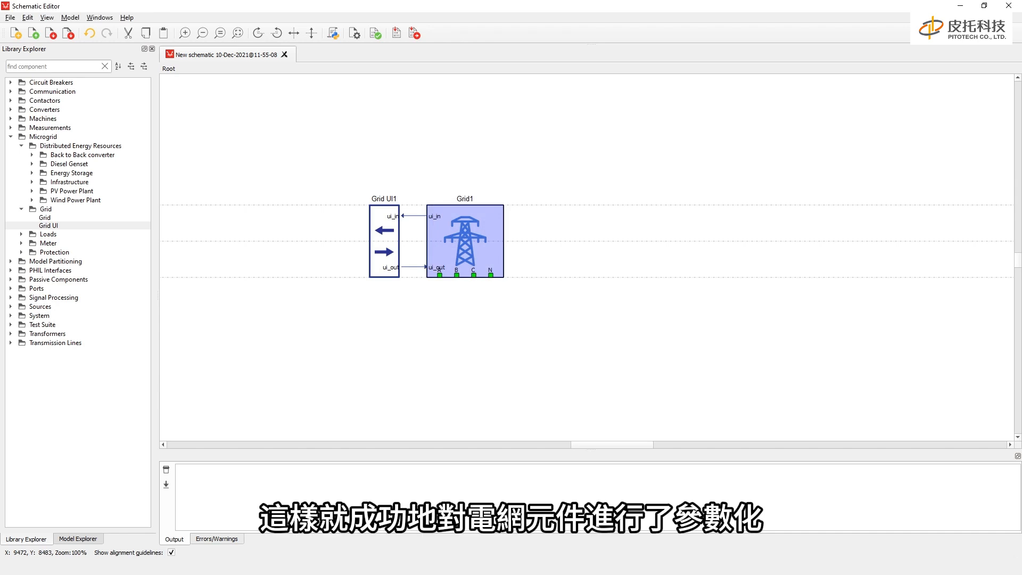
click(799, 358)
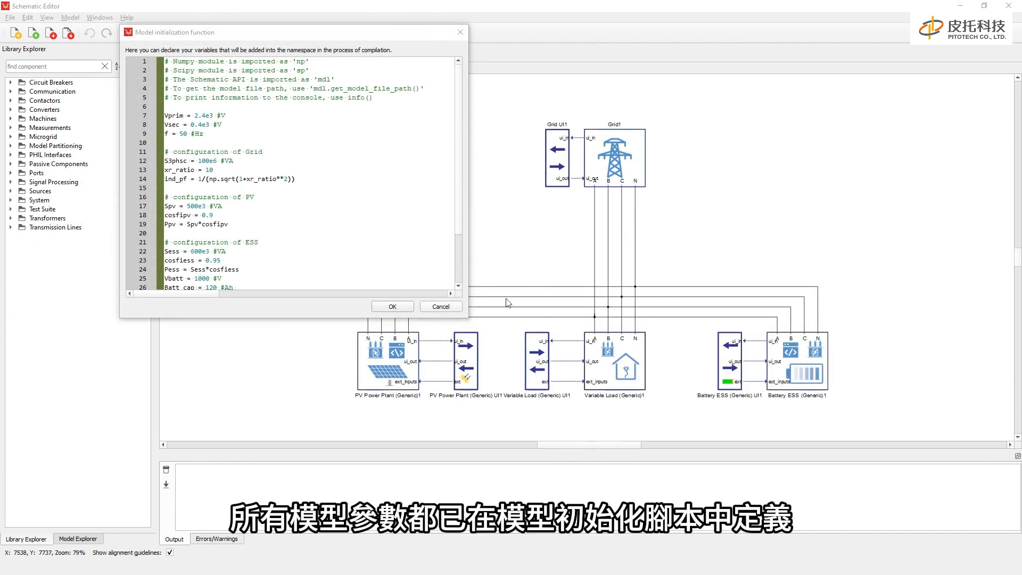
Step: Review the grid, PV, ESS and load parameters in the ugrid_test model initialization script
click(359, 160)
scroll(359, 161, down, 3)
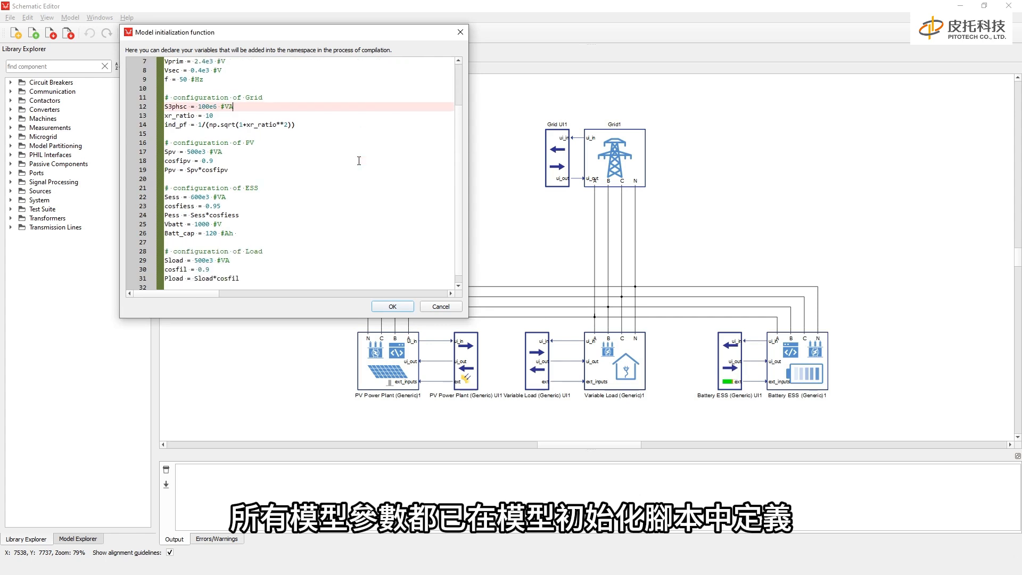
scroll(359, 168, up, 3)
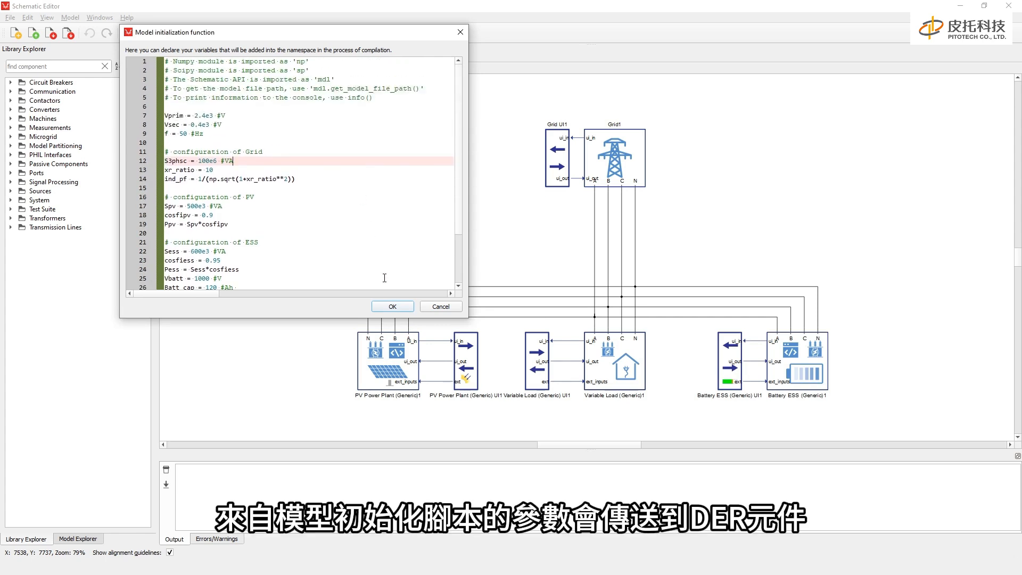
click(392, 305)
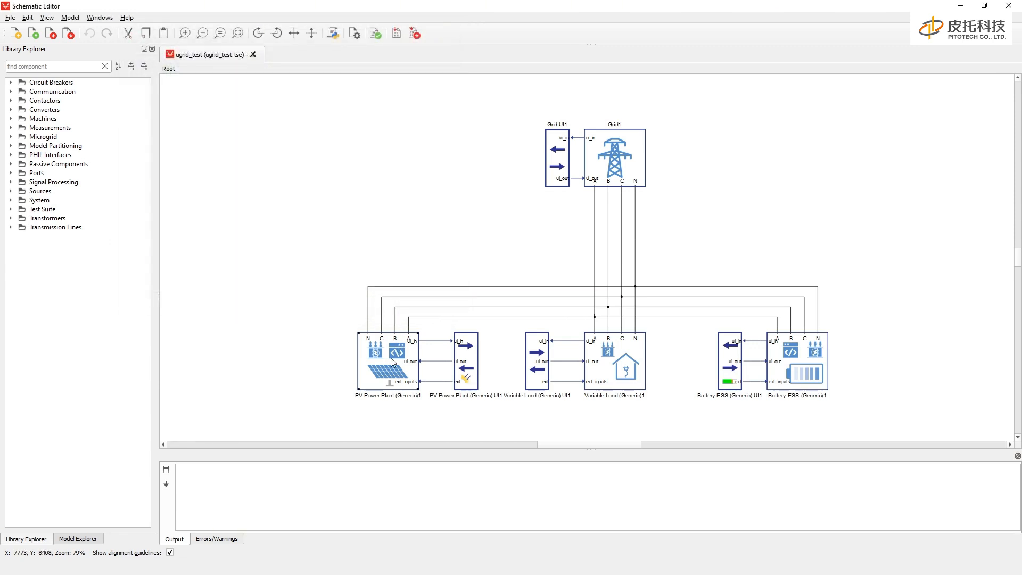
Step: Examine the general and grid extras parameters of the generic PV Power Plant component
double_click(398, 346)
drag(495, 179, 269, 116)
drag(257, 113, 253, 98)
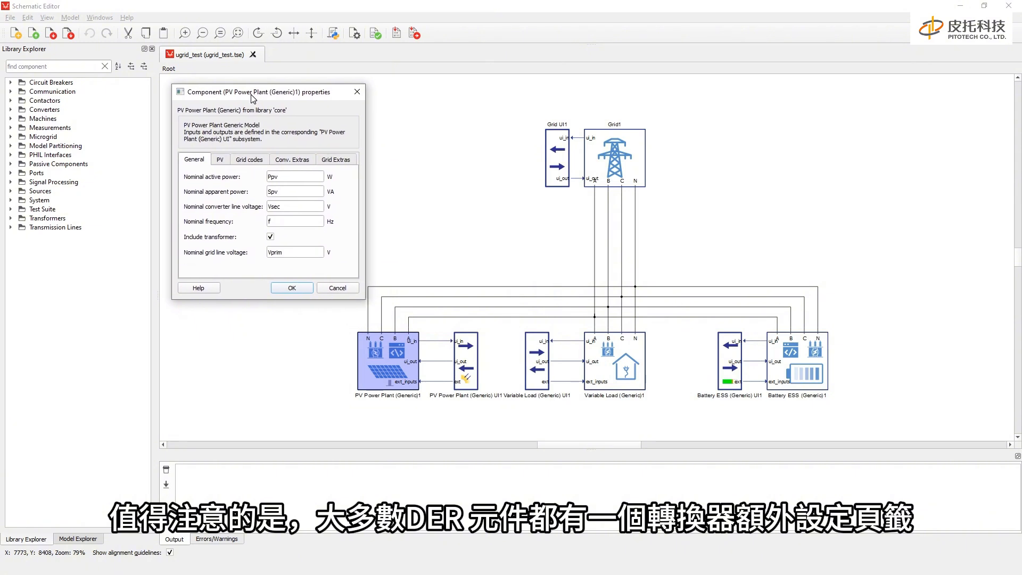
click(342, 162)
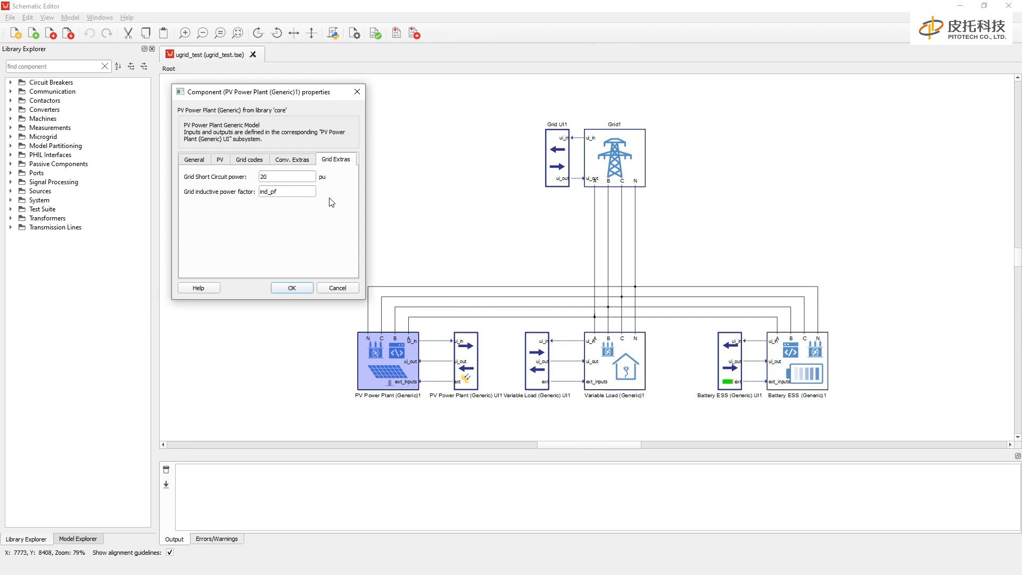
click(297, 289)
click(326, 289)
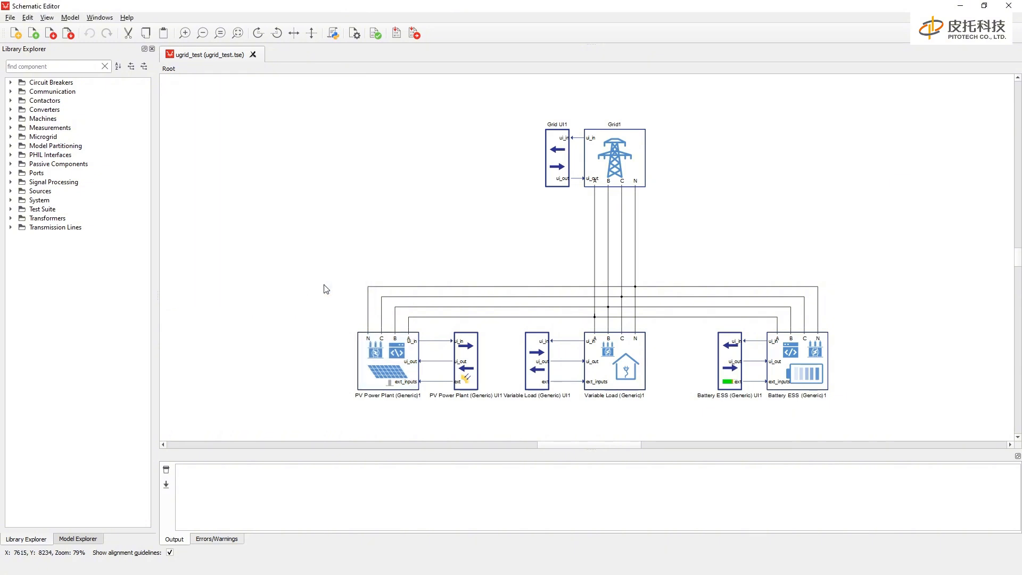
Step: Switch the PV Power Plant's Include transformer option off and back on in its general properties
double_click(378, 340)
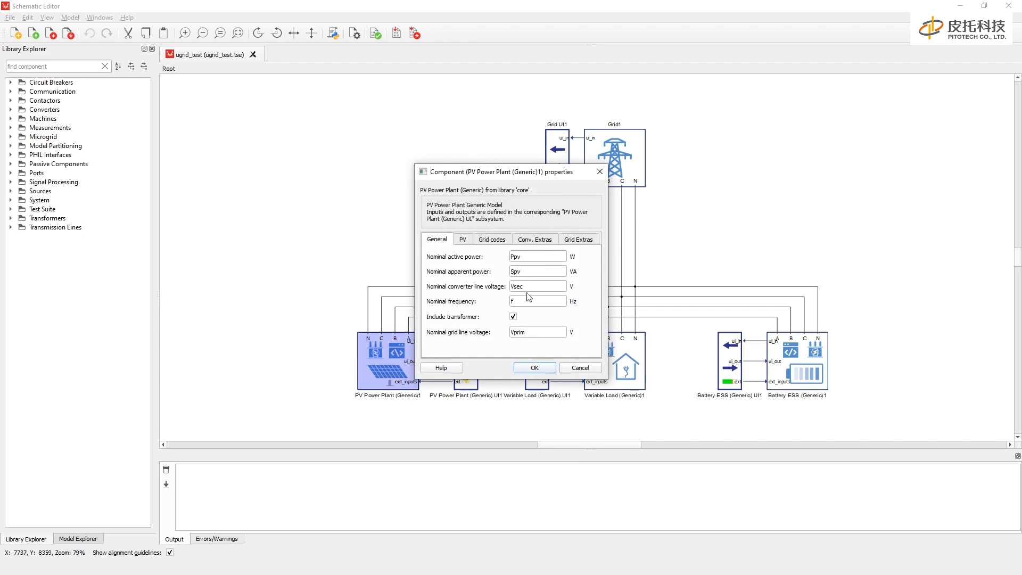
click(514, 317)
click(513, 318)
click(532, 368)
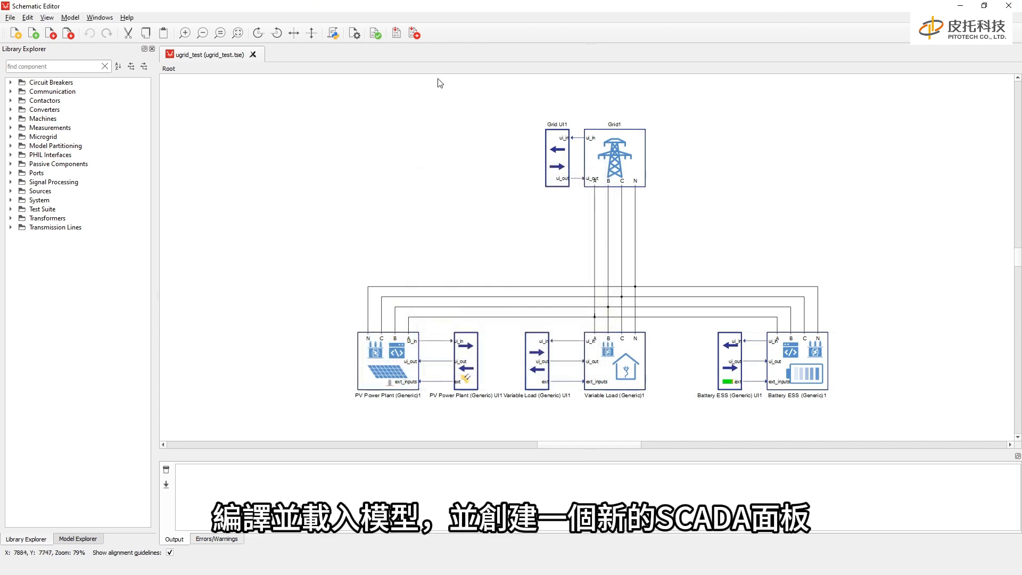
Step: Compile the ugrid_test model and load it into HIL SCADA
click(415, 34)
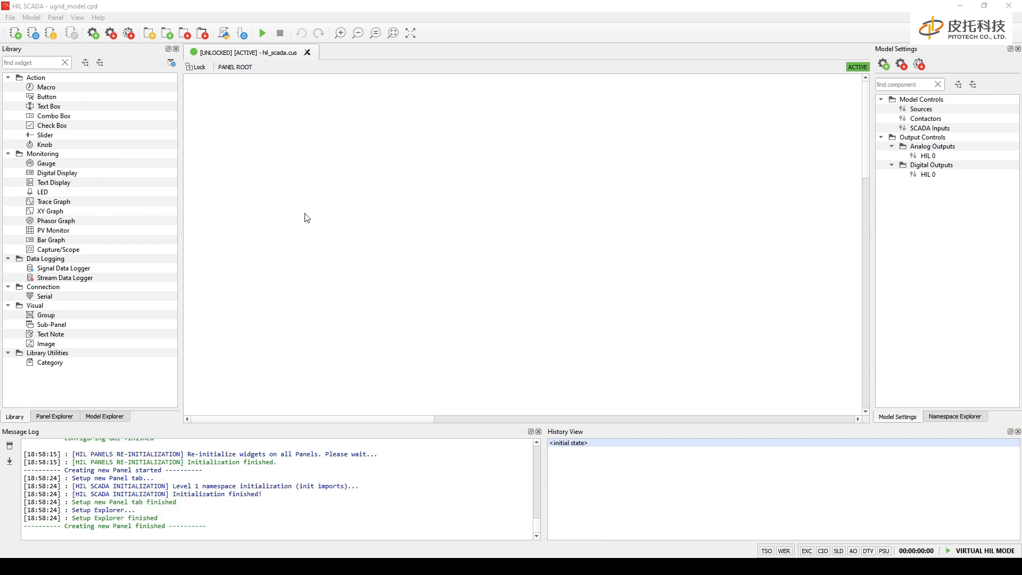
Step: Add the Desktop/model/ulib folder to the saved user library paths and reload the widget libraries
click(56, 17)
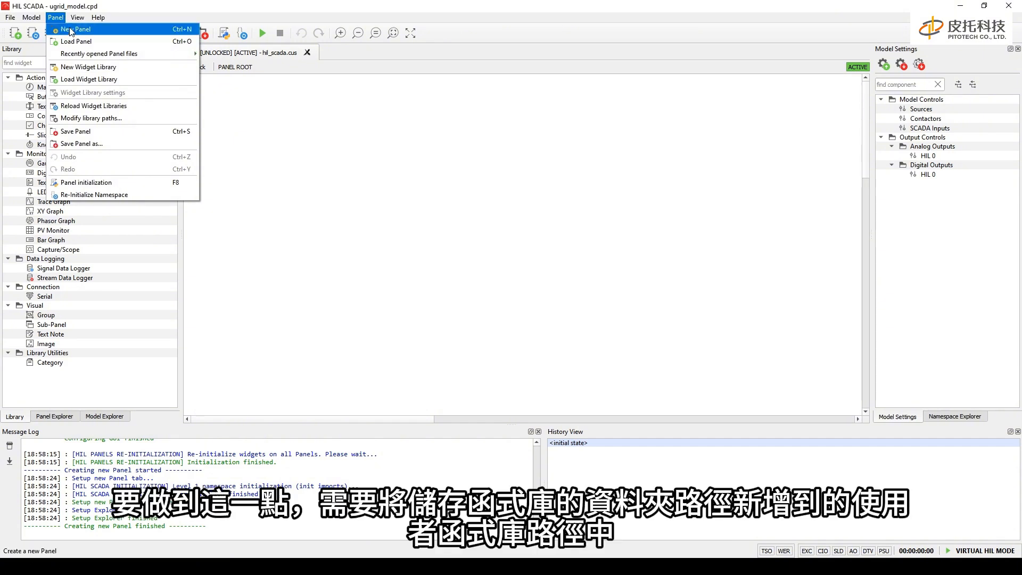
click(93, 118)
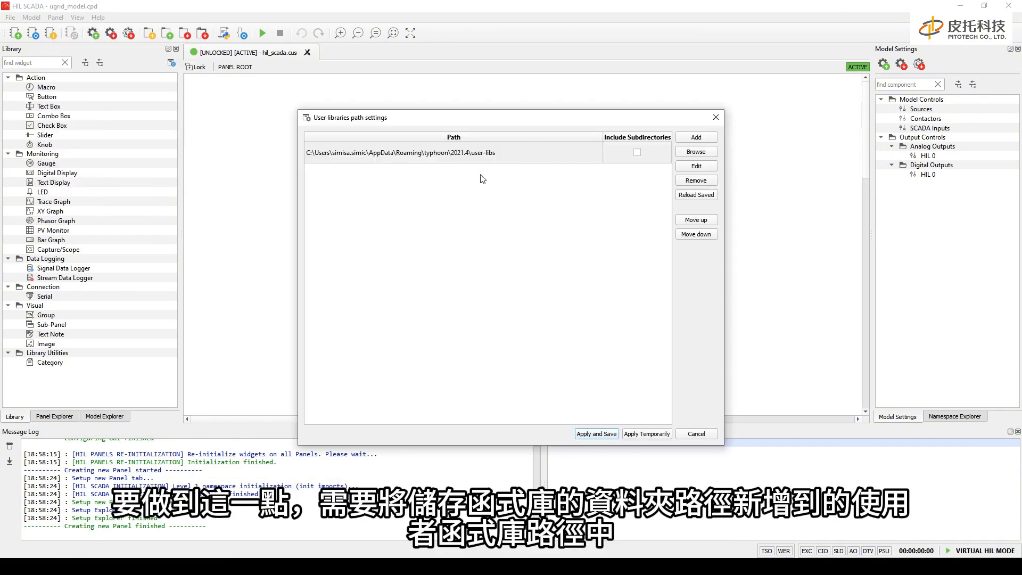
click(696, 151)
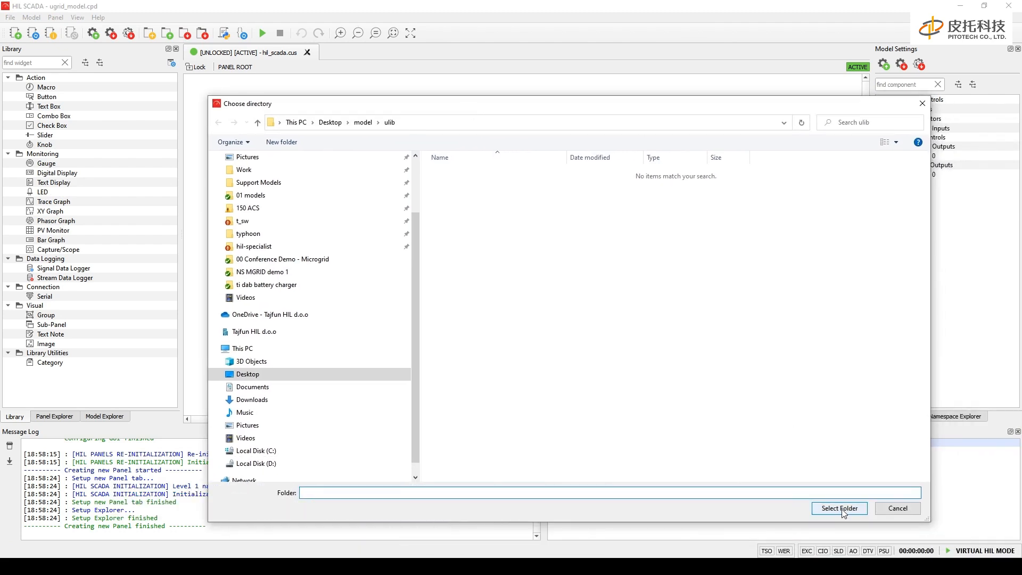
click(842, 509)
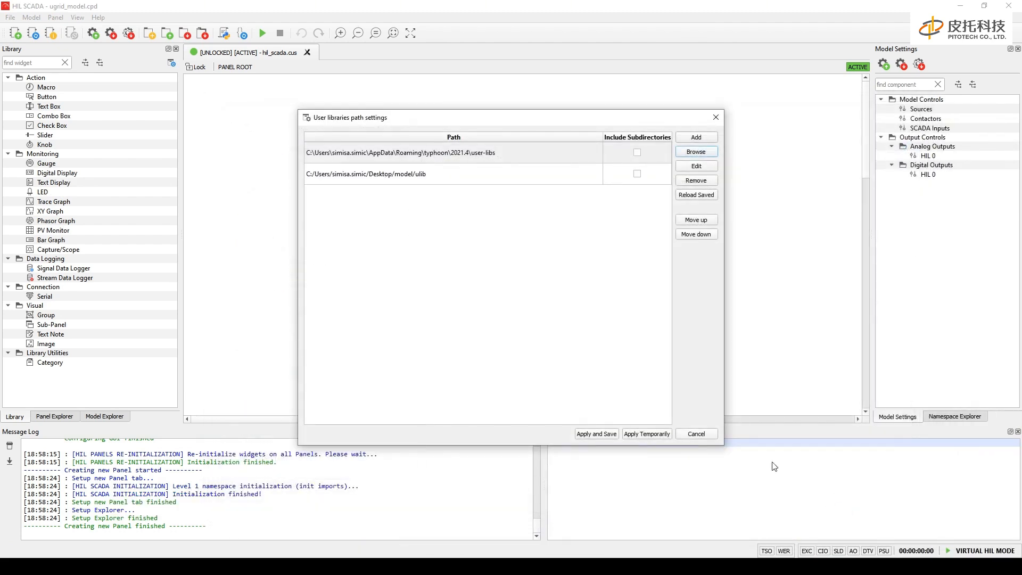
click(597, 434)
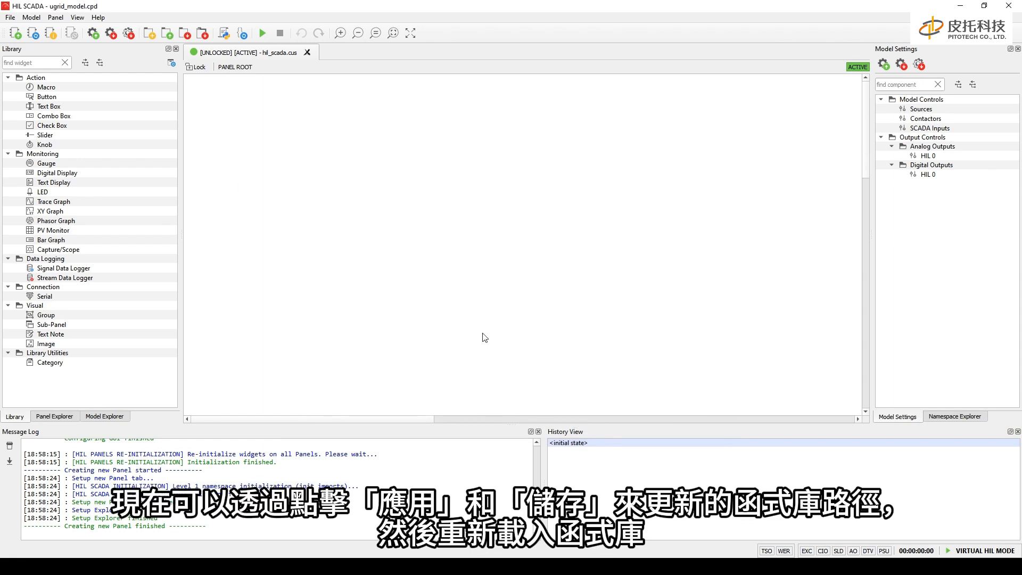
click(171, 68)
click(512, 308)
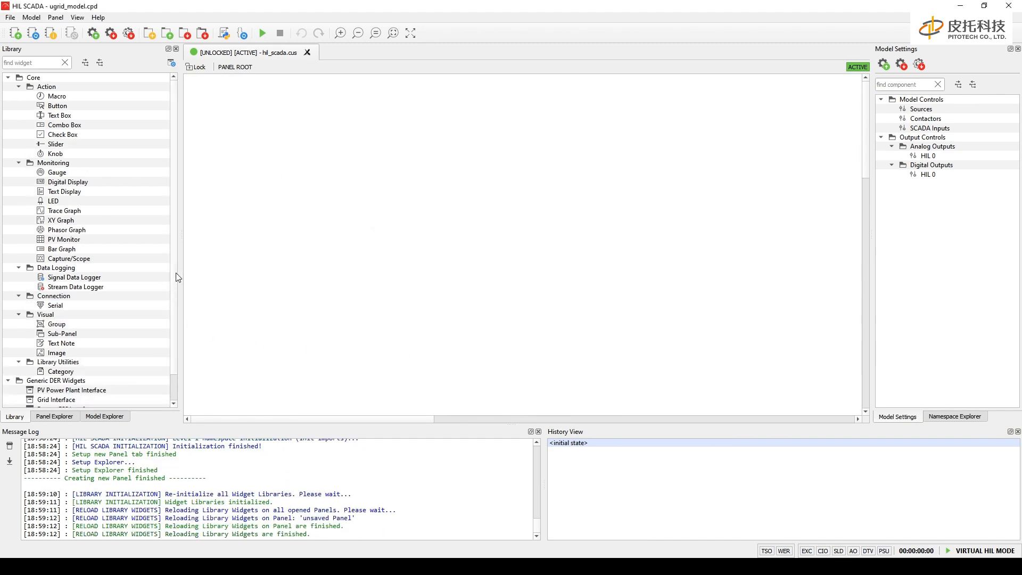
Step: Place a PV Power Plant Interface widget from Generic DER Widgets on the panel, linked to PV Power Plant (Generic) UI1
scroll(170, 286, down, 1)
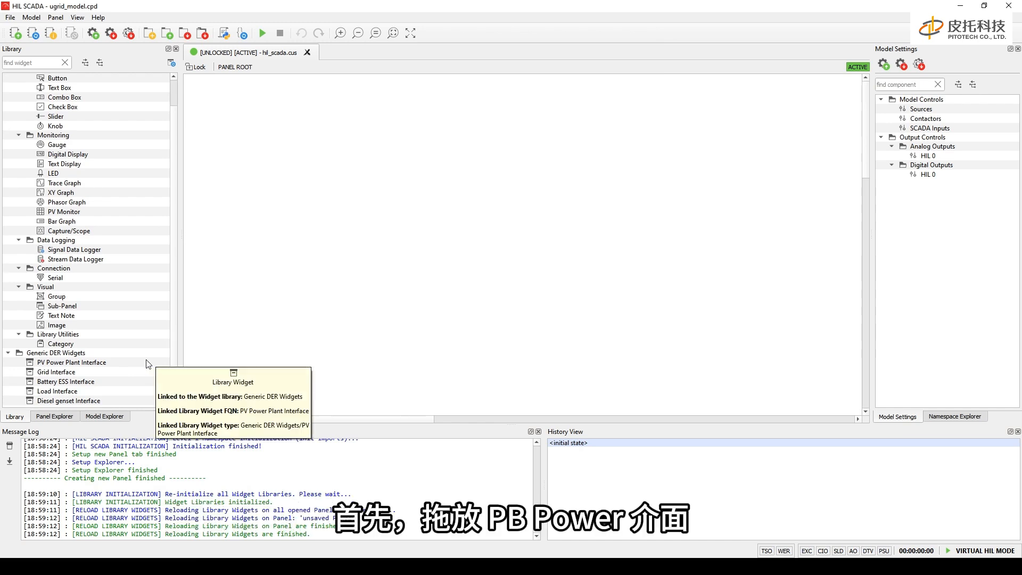
click(90, 366)
drag(90, 366, 390, 302)
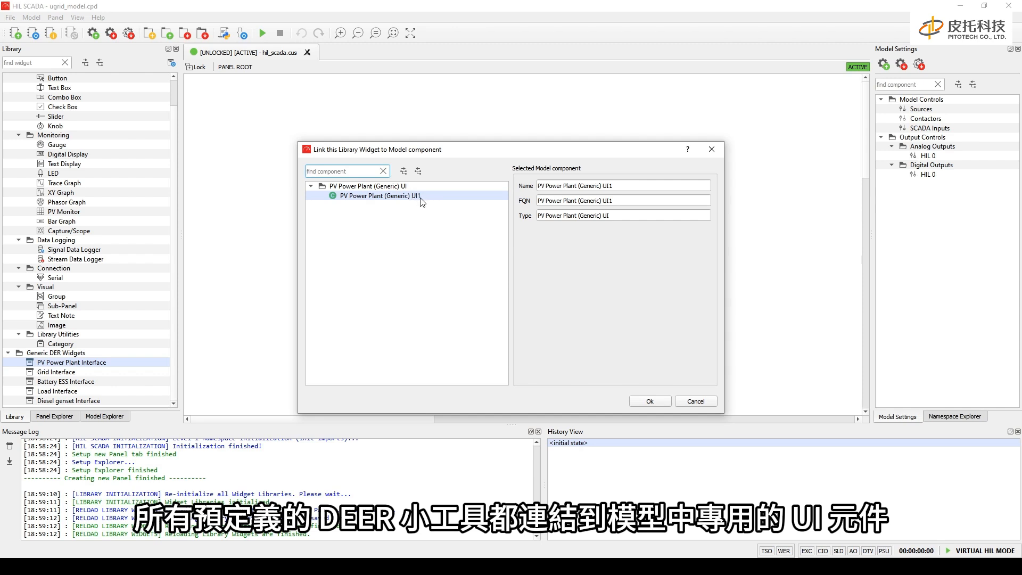
click(651, 401)
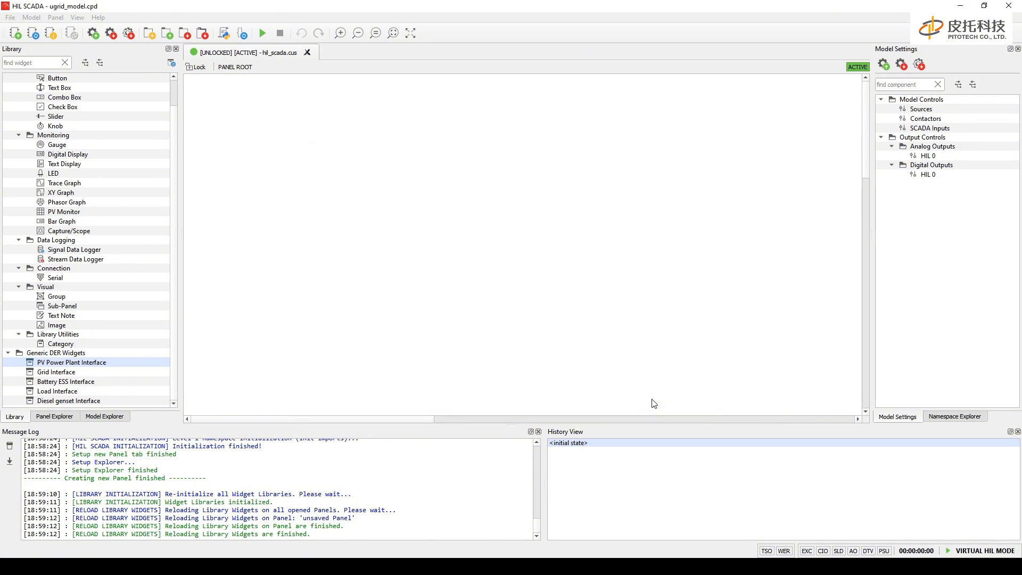
drag(409, 301, 395, 307)
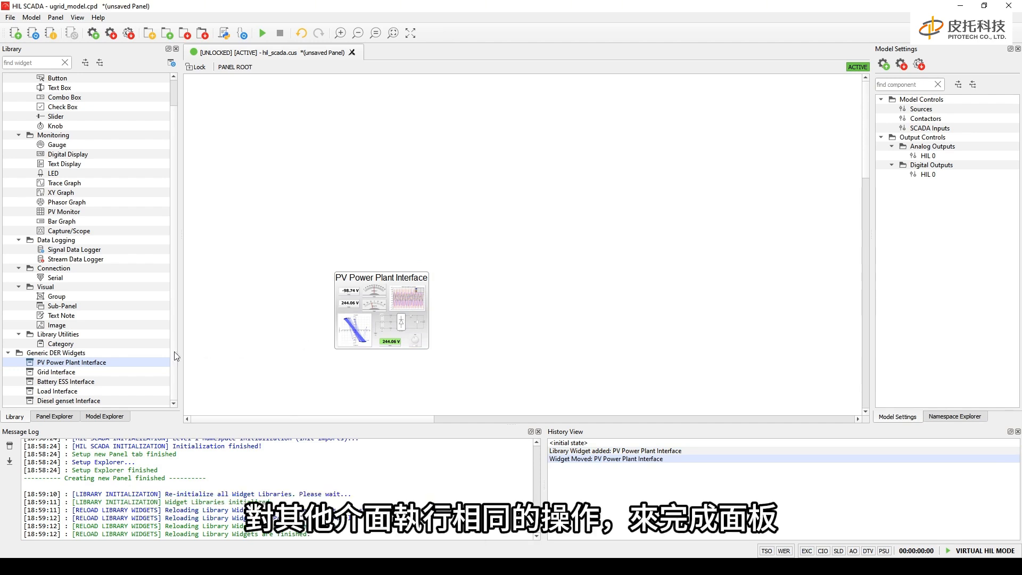
Step: Add a Grid Interface widget linked to Grid UI1 above the PV widget, and a Load Interface widget beside the PV widget
drag(57, 373, 512, 158)
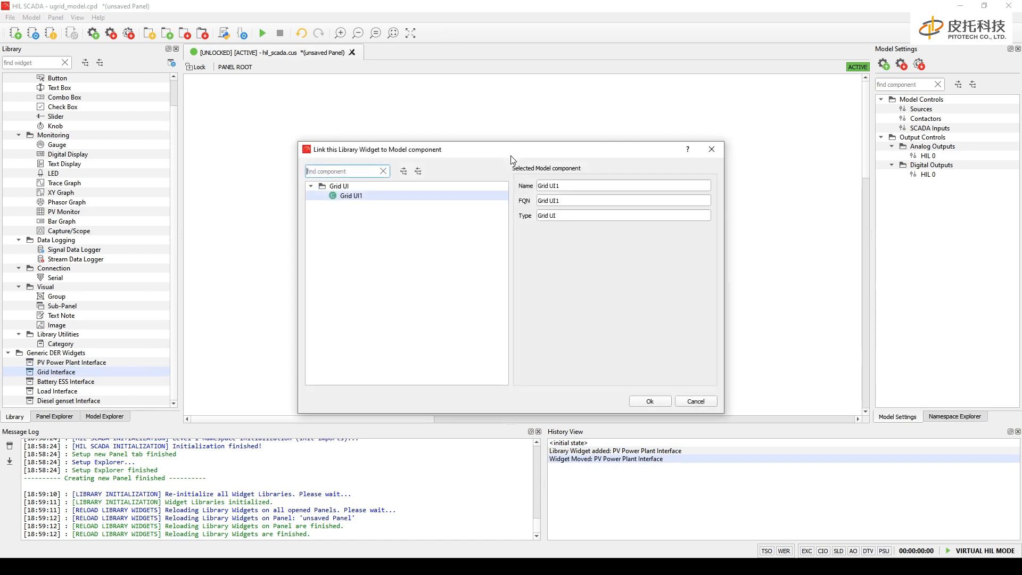
click(647, 399)
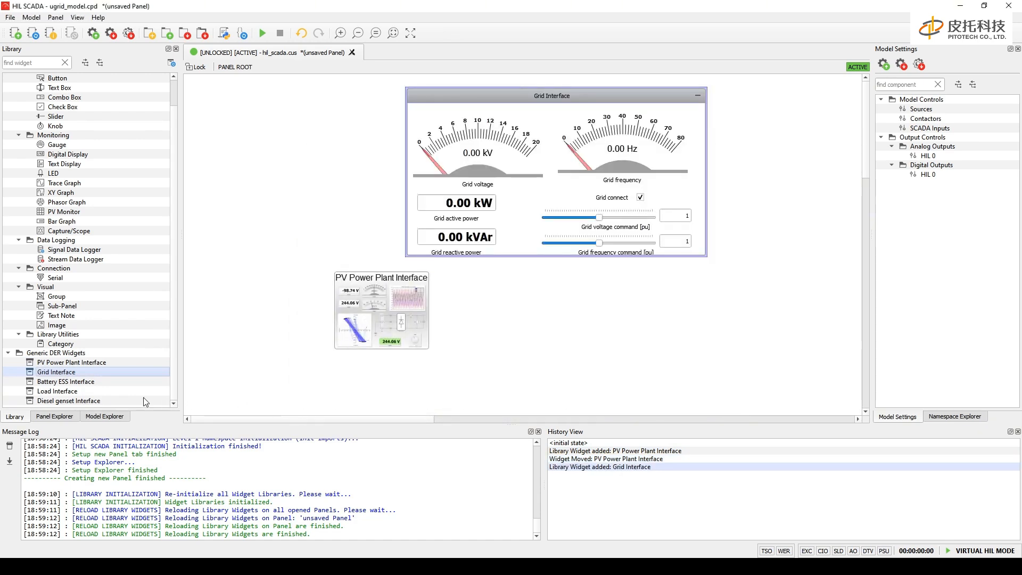
drag(66, 391, 537, 310)
click(647, 401)
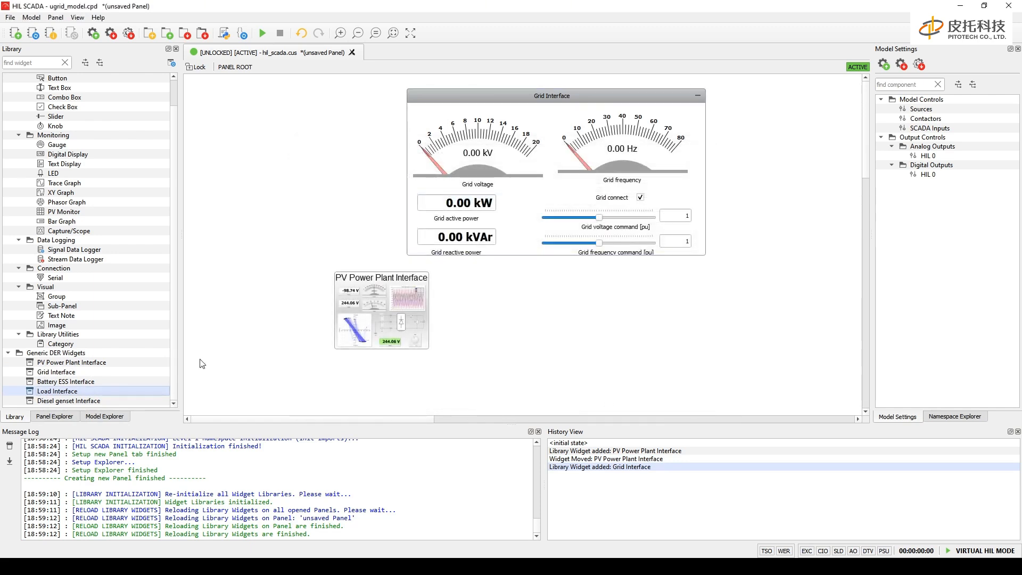
Step: Add a Battery ESS Interface widget linked to Battery ESS (Generic) UI1 and align it in the row beside the Load Interface
drag(67, 382, 704, 305)
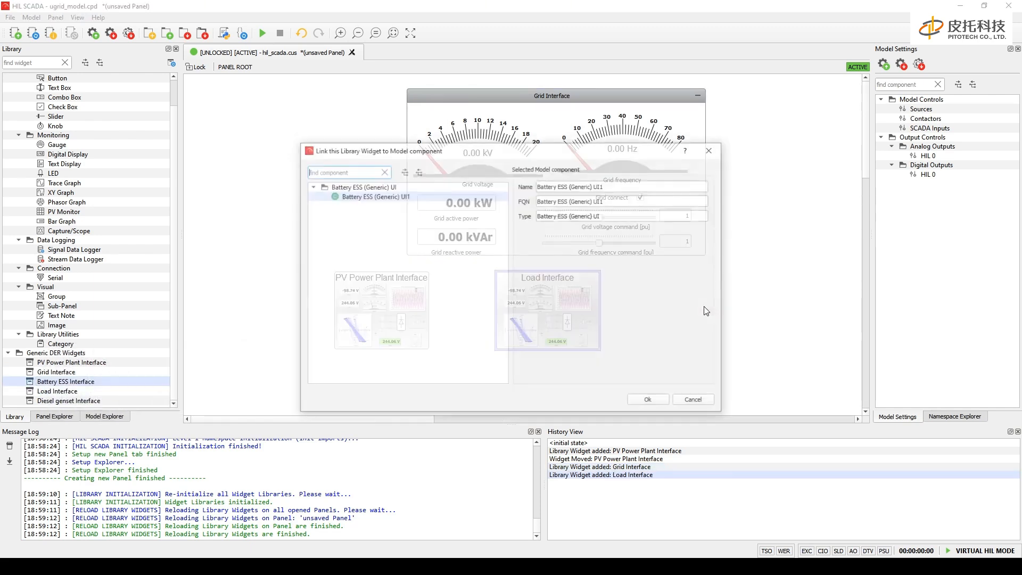
click(647, 401)
drag(702, 306, 707, 309)
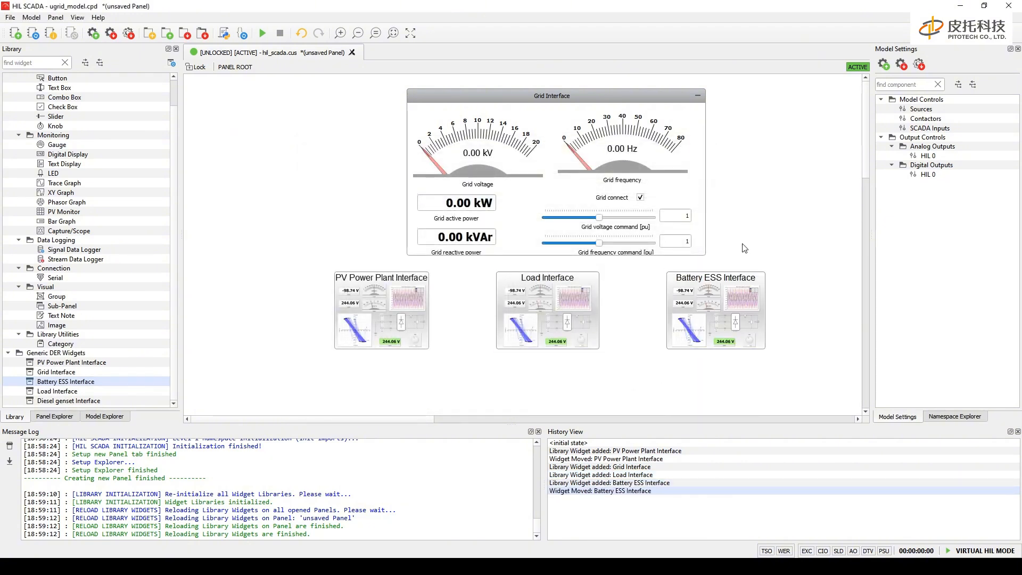
Step: Show the panel in full screen at the default zoom level and start the simulation
click(411, 33)
right_click(568, 172)
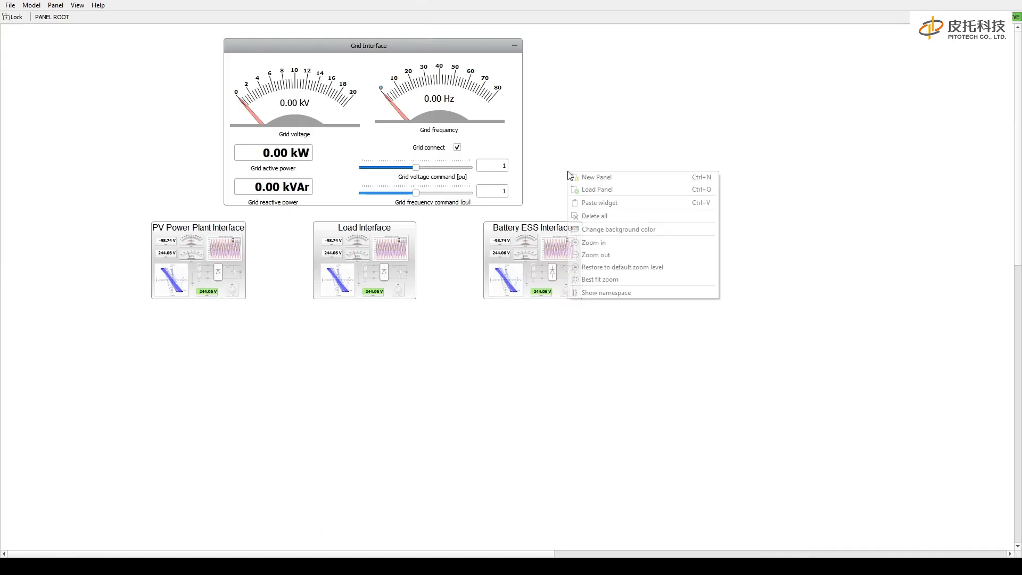
click(610, 268)
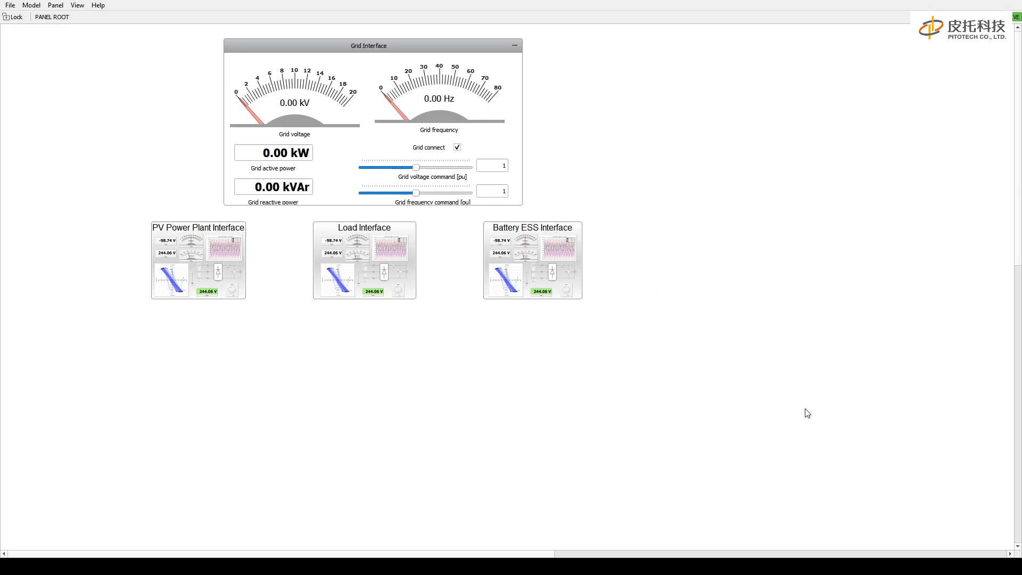
click(928, 564)
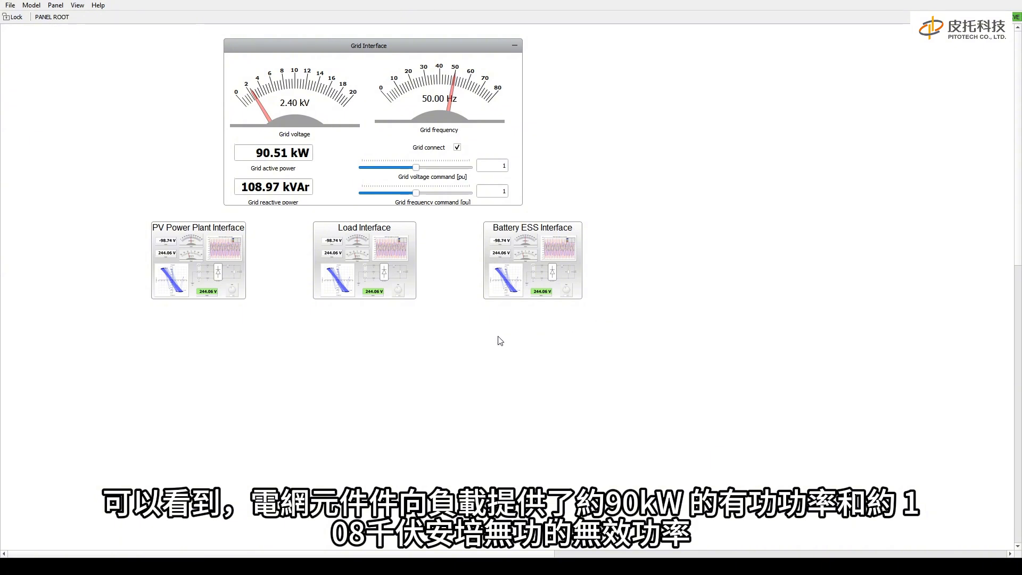
Step: Check the grid active and reactive power displays in the Grid Interface
click(307, 169)
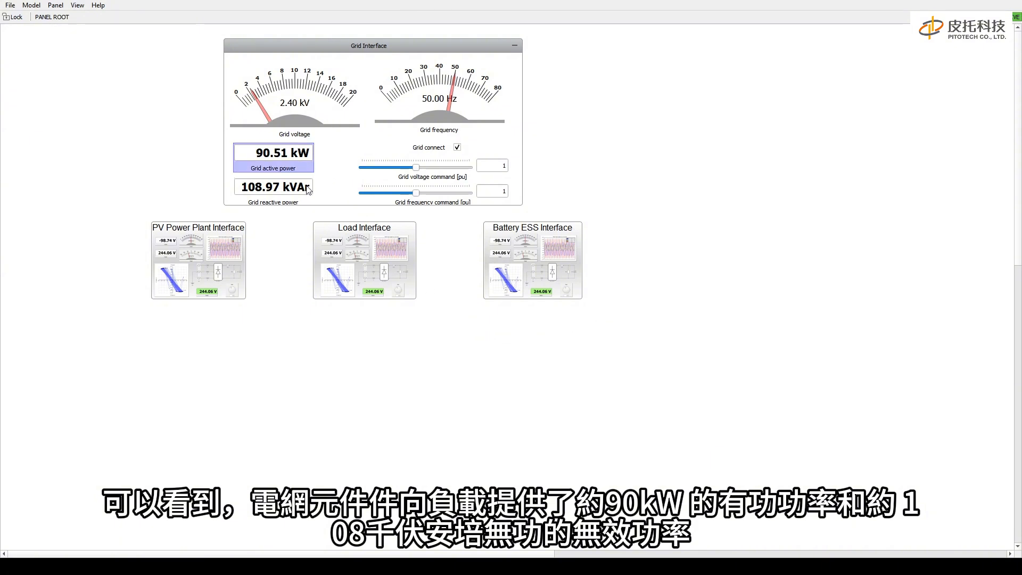
drag(305, 197, 331, 194)
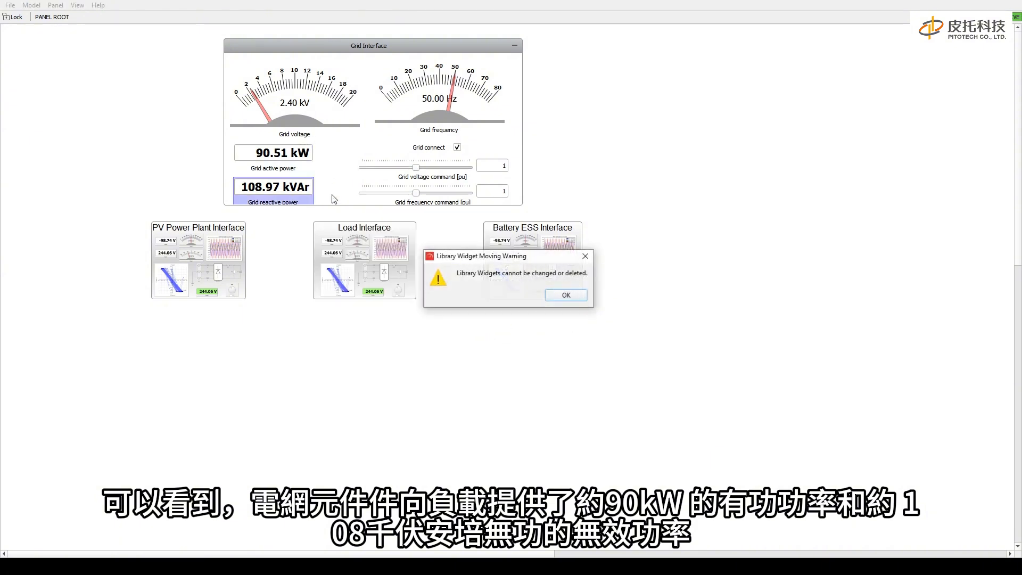
click(569, 293)
click(606, 152)
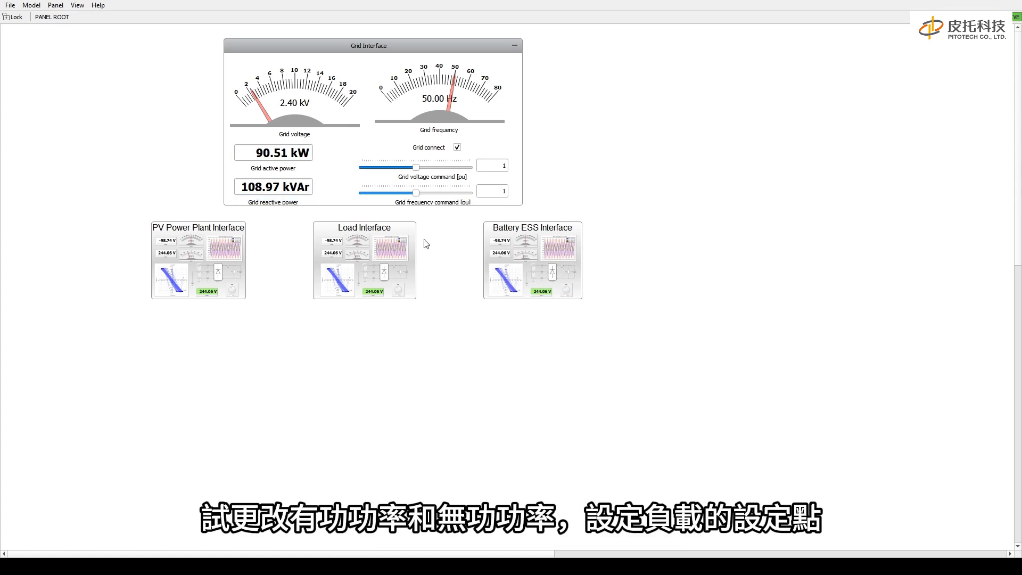
Step: In the Load Interface sub-panel, set the active power to 1 pu and the reactive power to 0 pu
double_click(392, 249)
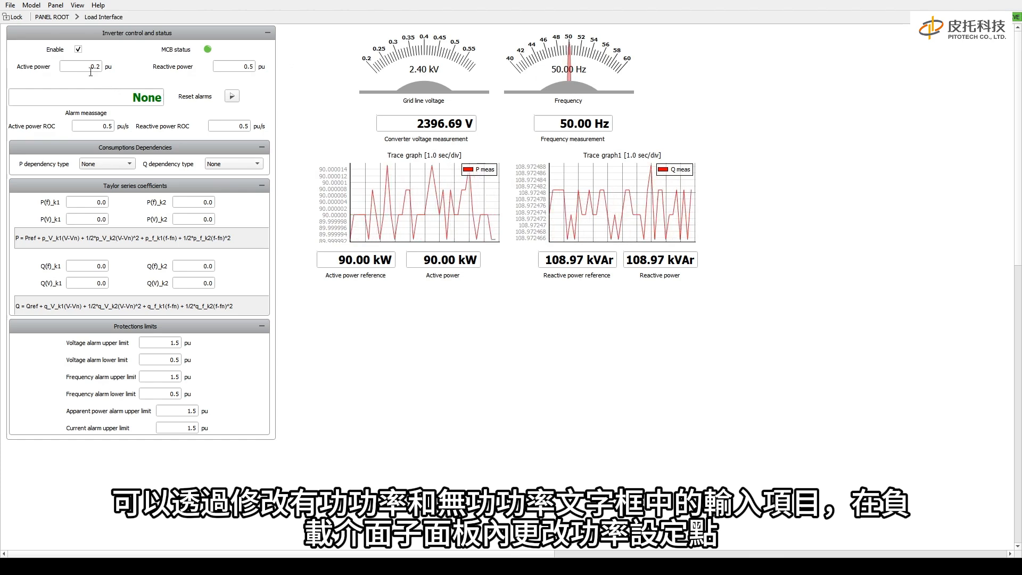
mouse_move(83, 81)
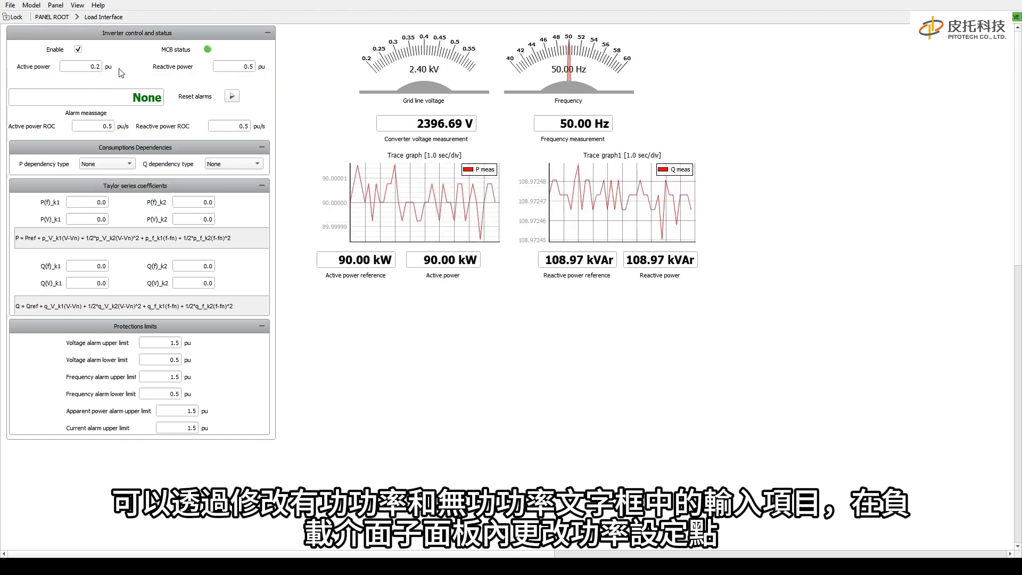
mouse_move(119, 73)
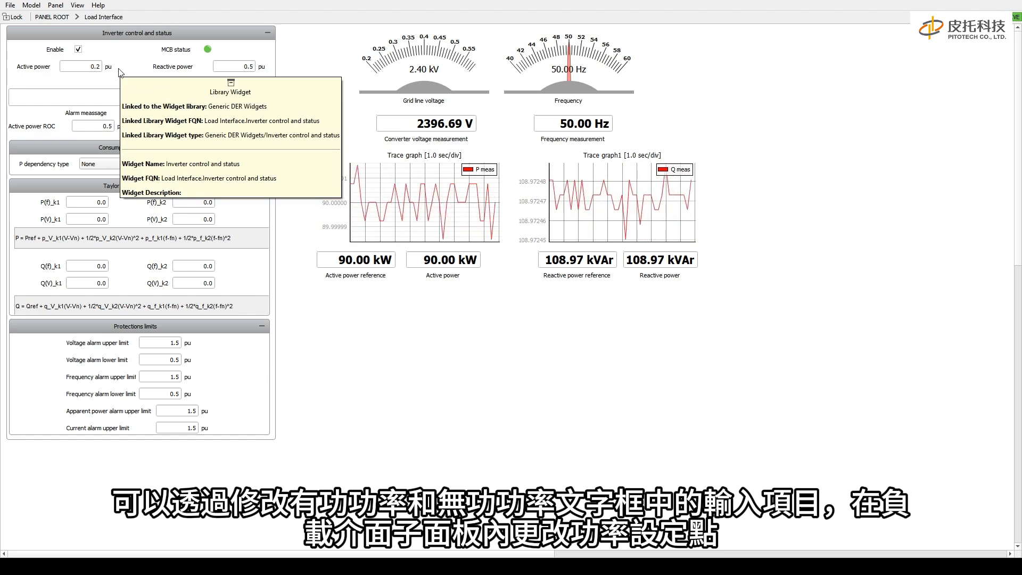
double_click(94, 66)
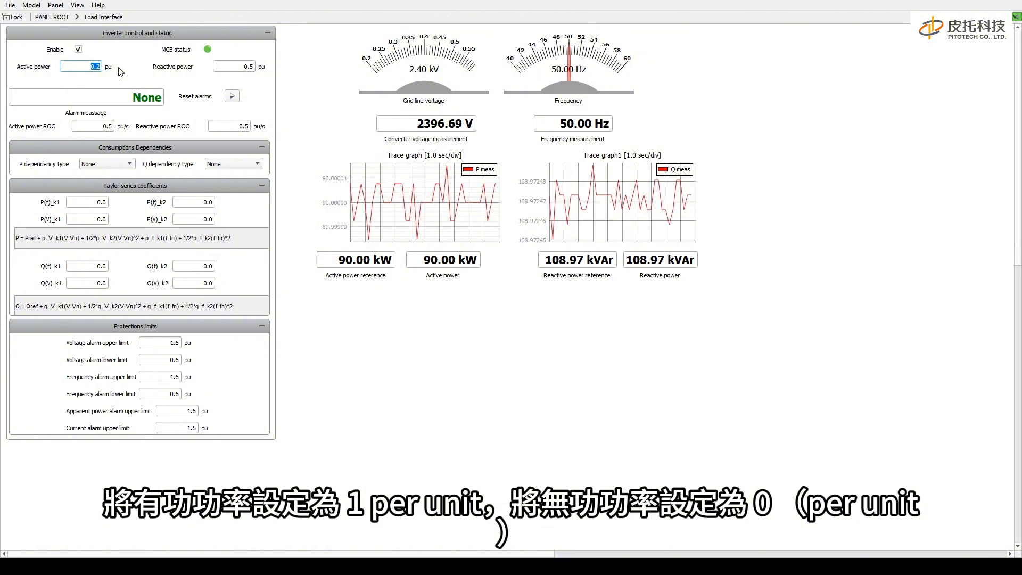
text(1)
key(Return)
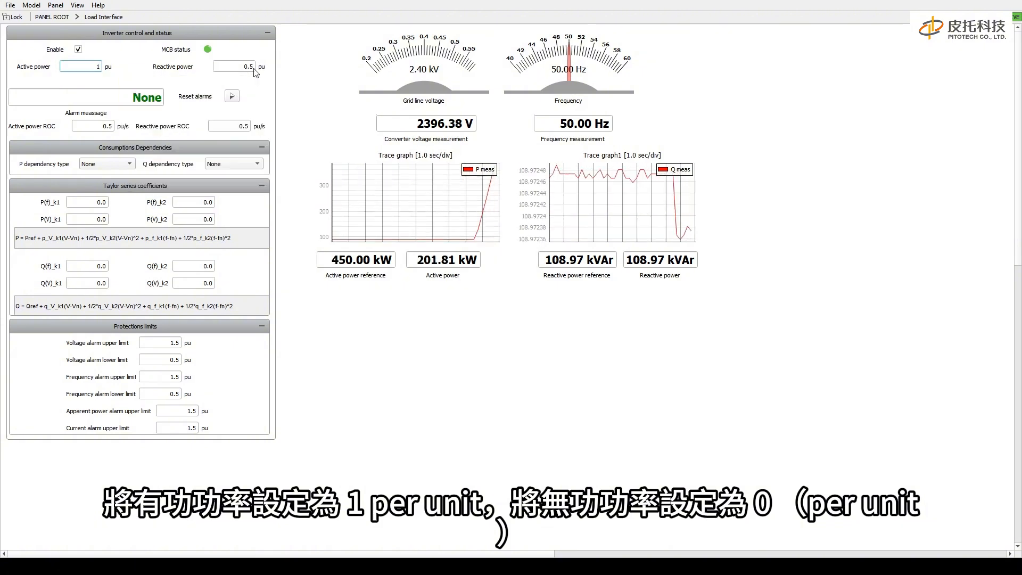
double_click(251, 67)
text(0)
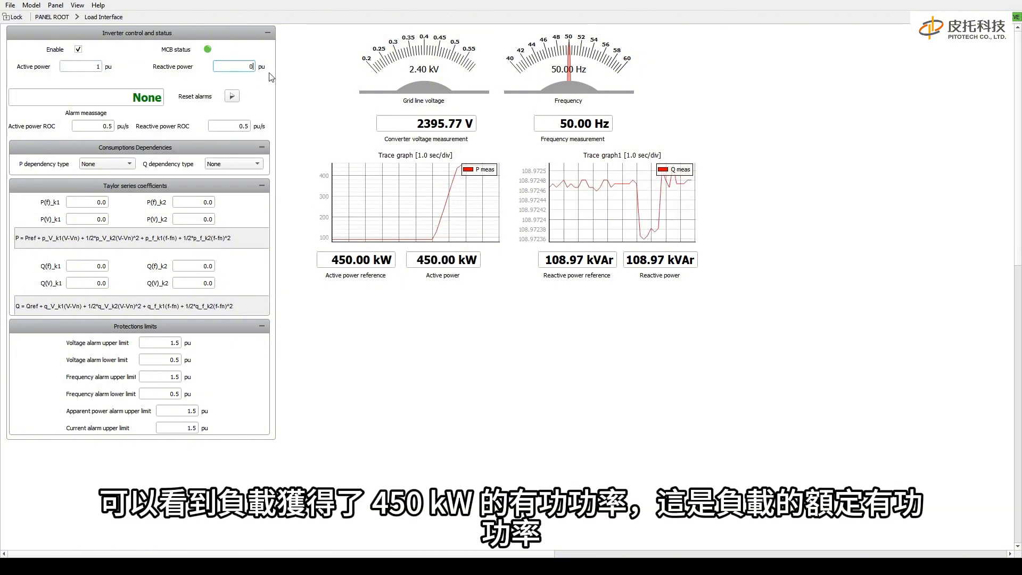
key(Return)
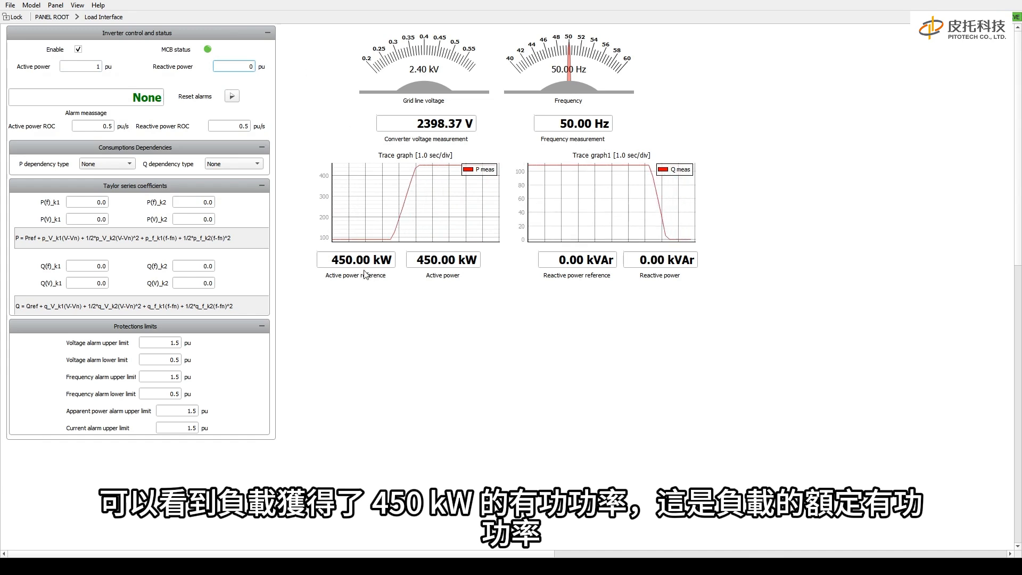
Step: Check the load's active and reactive power reference displays
click(365, 274)
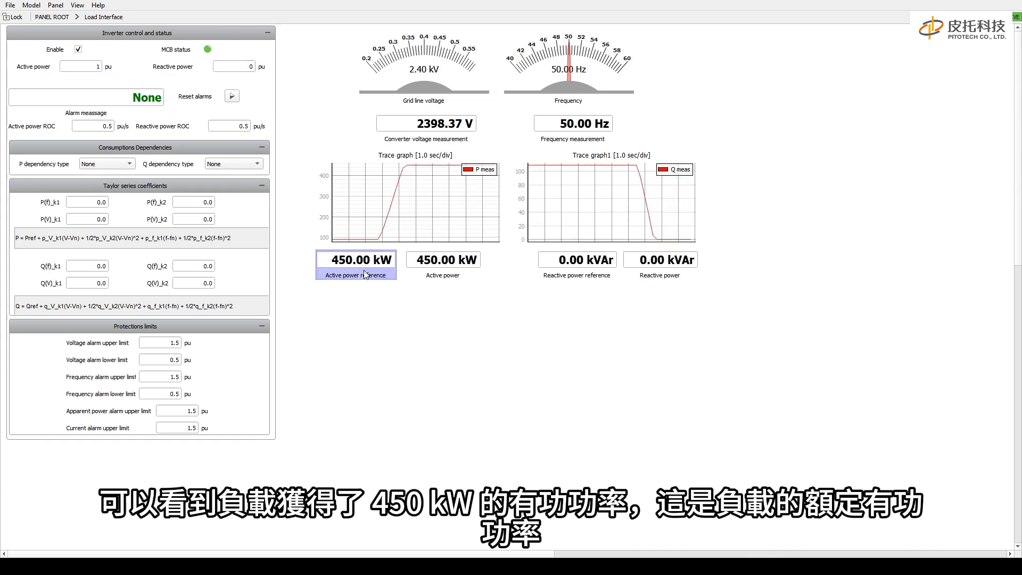
click(571, 280)
click(511, 304)
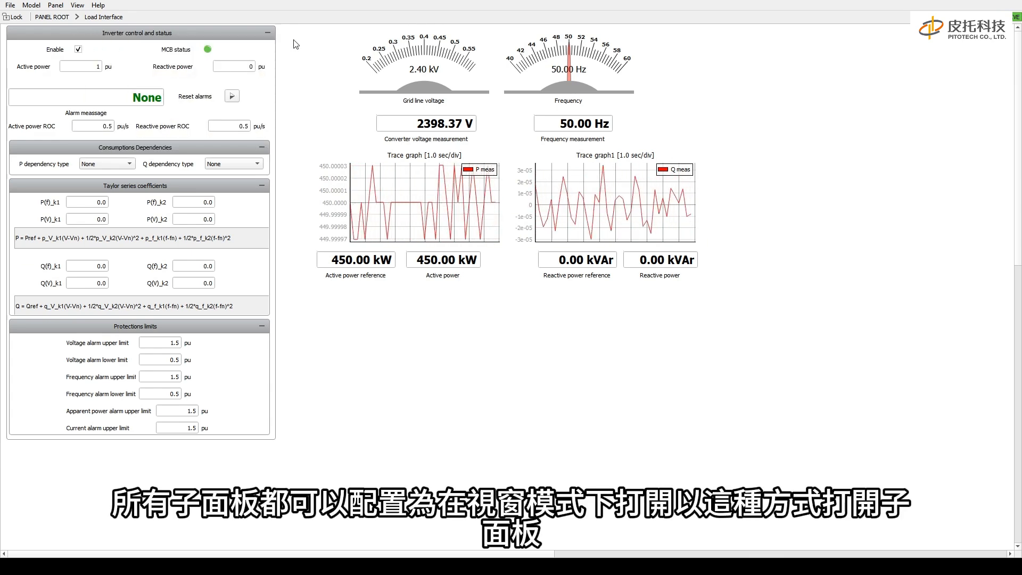
Step: From the panel root, switch the PV Power Plant Interface to windowed mode, open it and check its MCB status
click(52, 17)
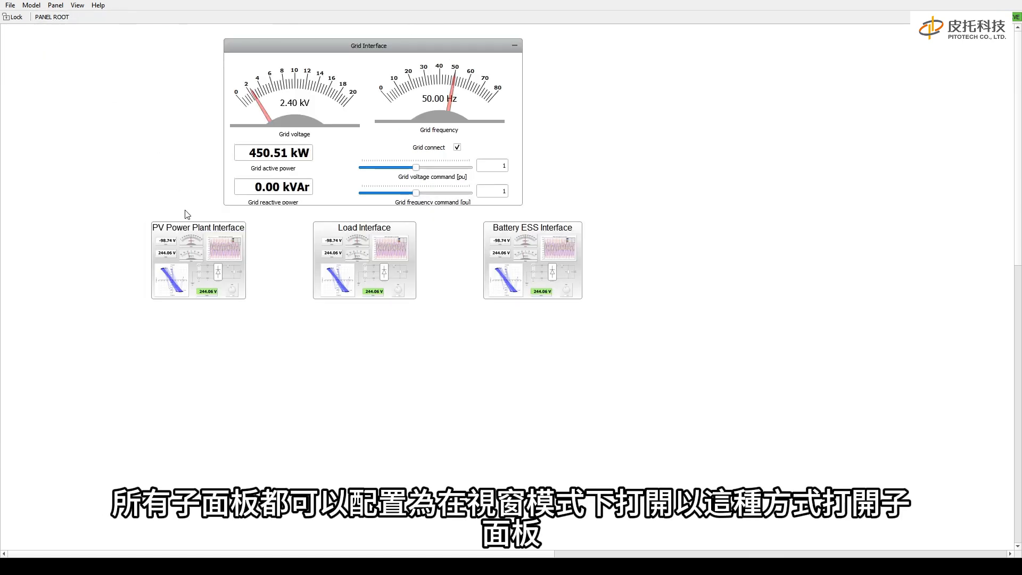
right_click(193, 237)
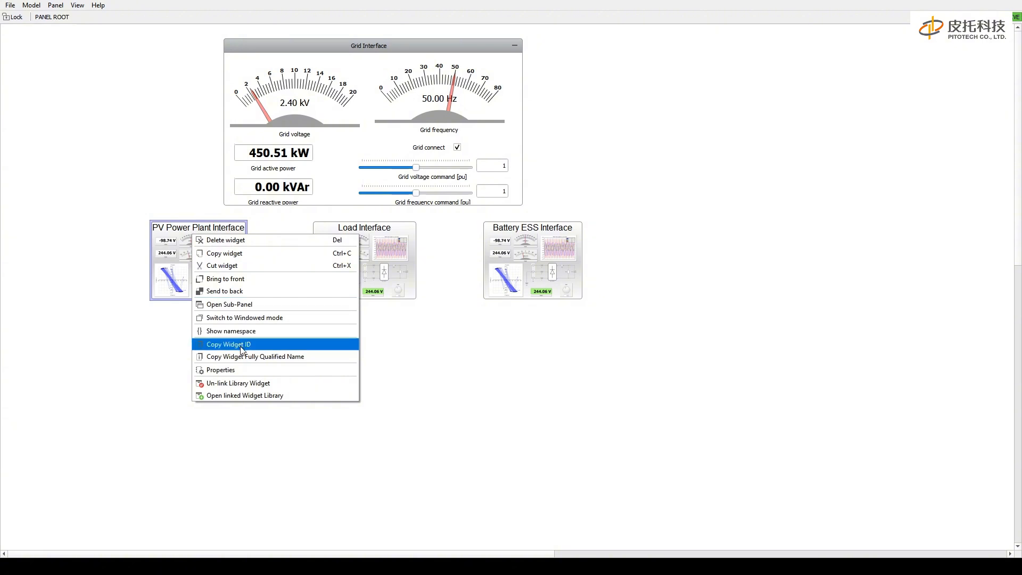
click(242, 318)
drag(369, 98, 533, 168)
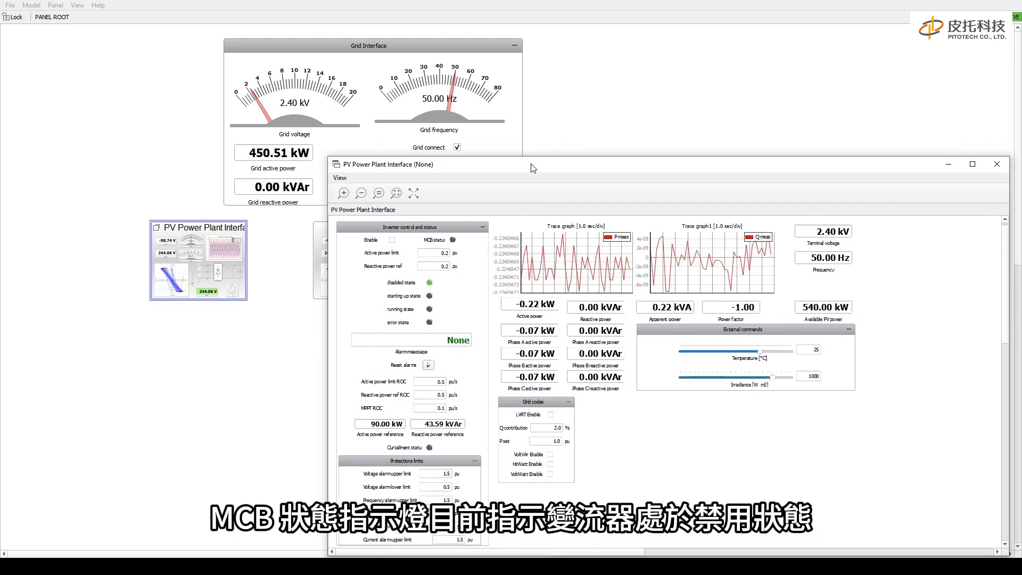
click(441, 243)
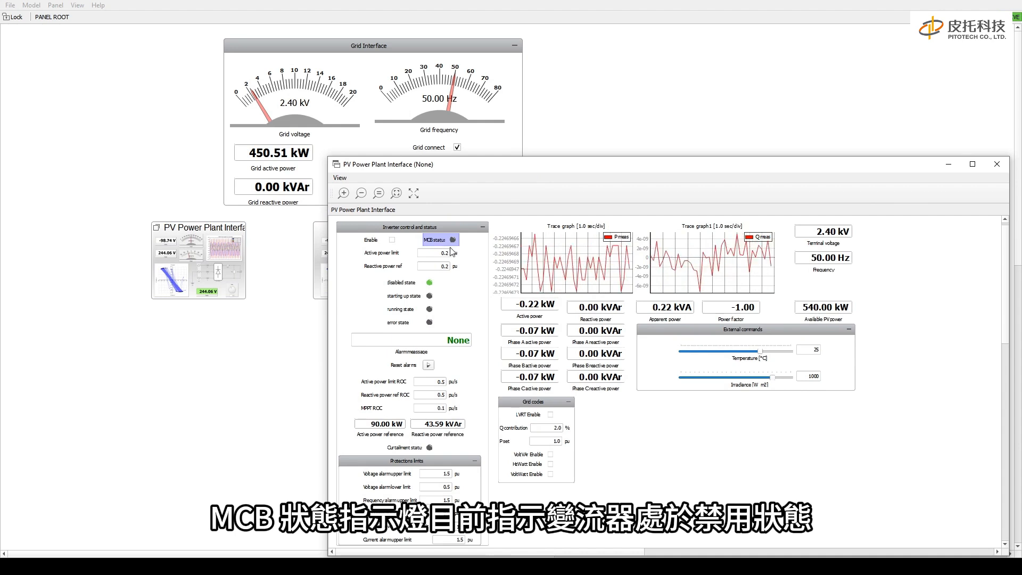
click(476, 248)
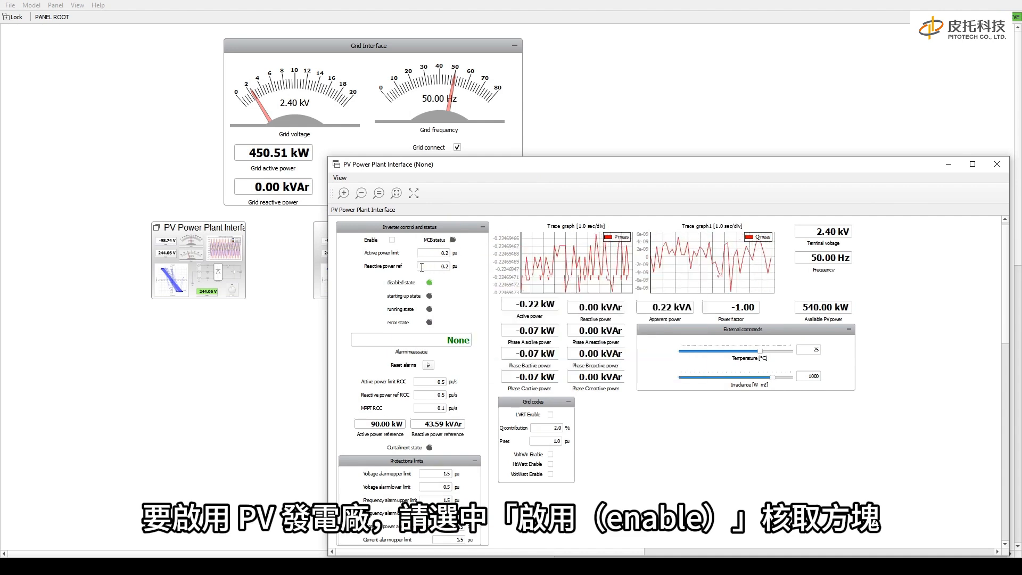
Step: Enable the PV power plant, move its window clear of the grid controls, and set its active power limit to 1 pu
click(392, 241)
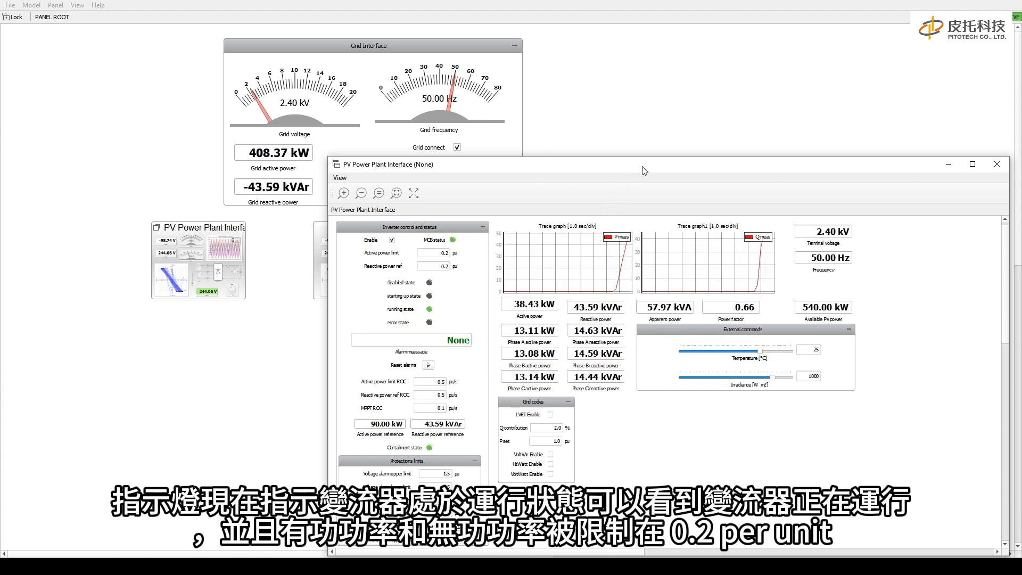
drag(630, 175, 317, 223)
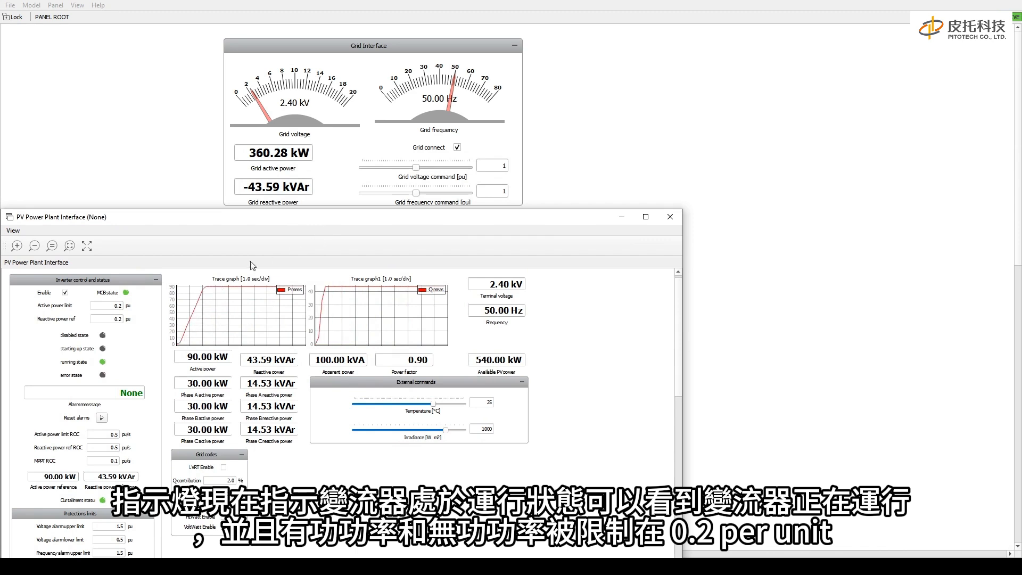
click(113, 306)
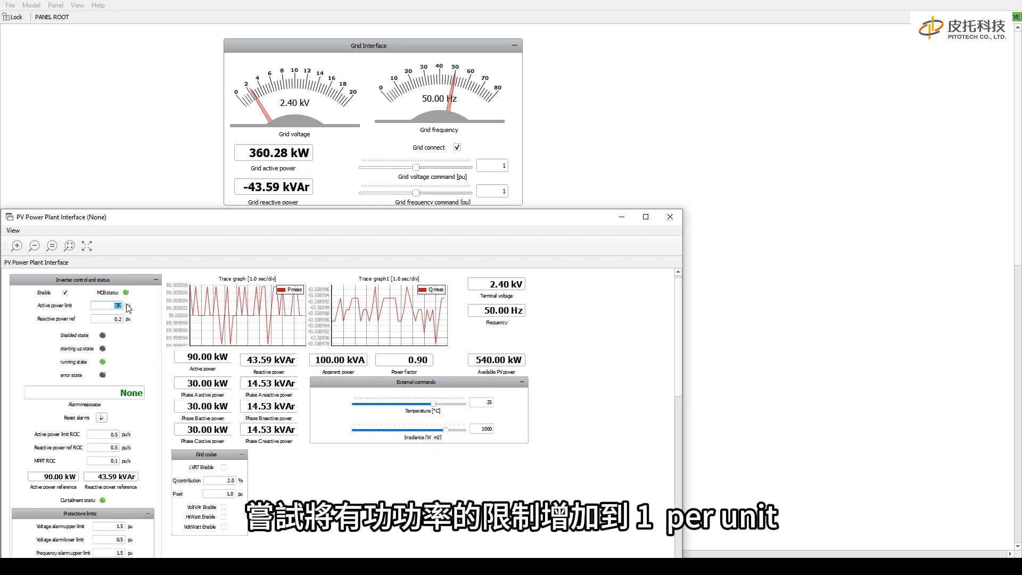
key(Return)
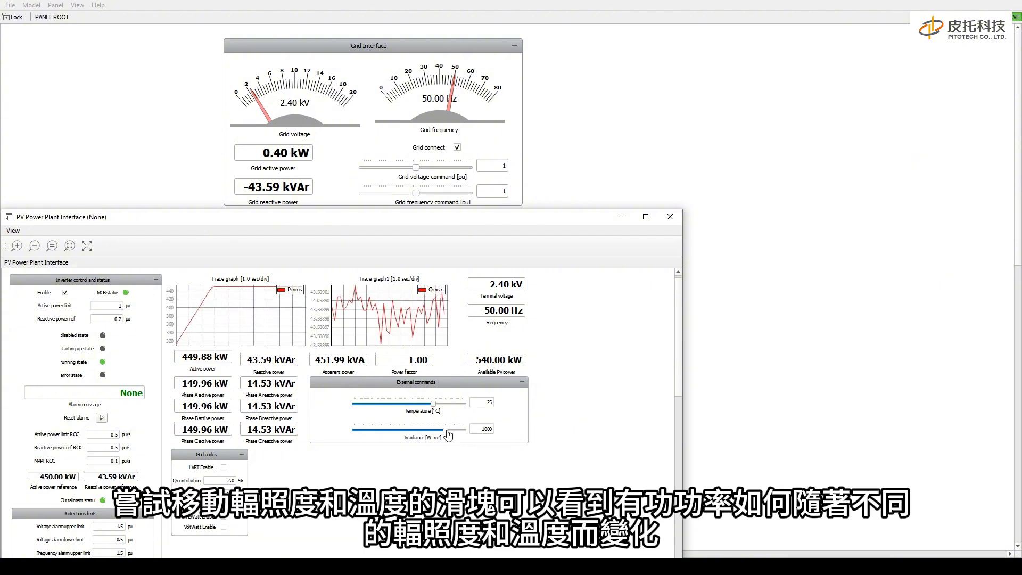
Step: Lower the PV plant's irradiance to 350 W/m2 and its temperature to 17 °C
drag(442, 435, 387, 434)
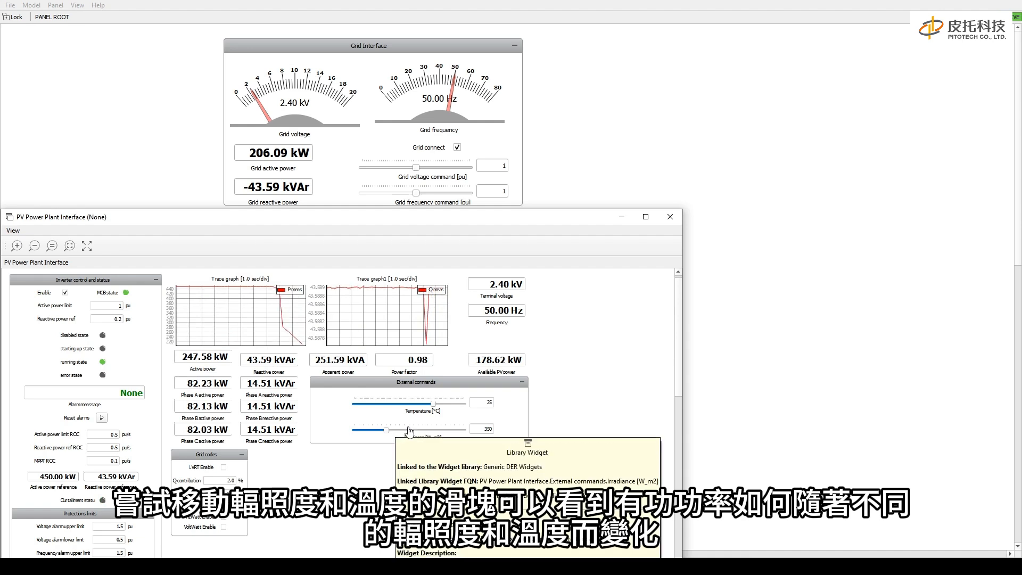
mouse_move(434, 407)
mouse_down()
mouse_move(450, 408)
mouse_move(425, 408)
mouse_up()
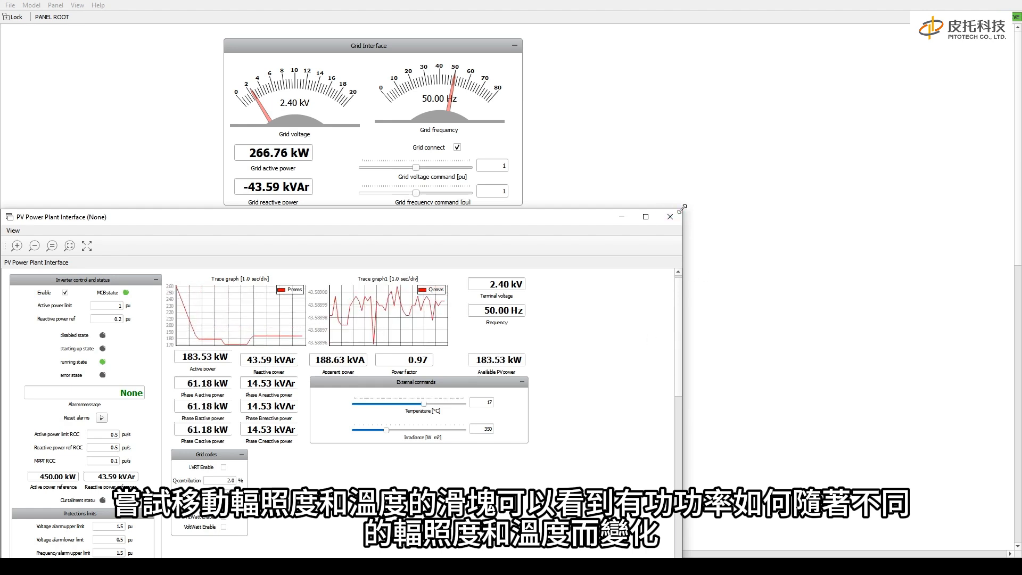
Step: Shrink the PV window to uncover the widgets, switch the Battery ESS Interface to windowed mode and open it
mouse_move(683, 210)
mouse_down()
mouse_move(646, 245)
mouse_move(559, 281)
mouse_move(560, 302)
mouse_up()
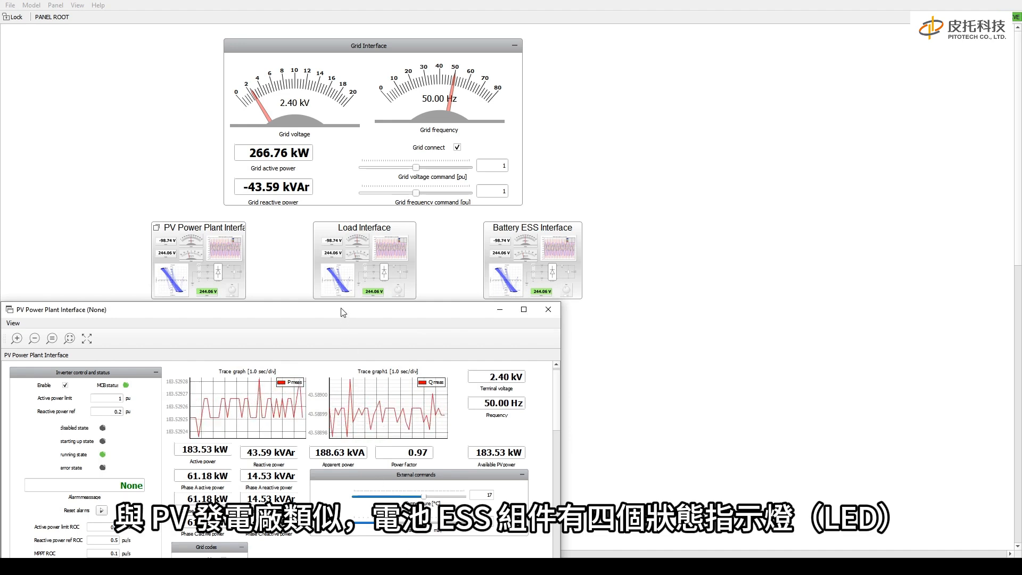
click(527, 246)
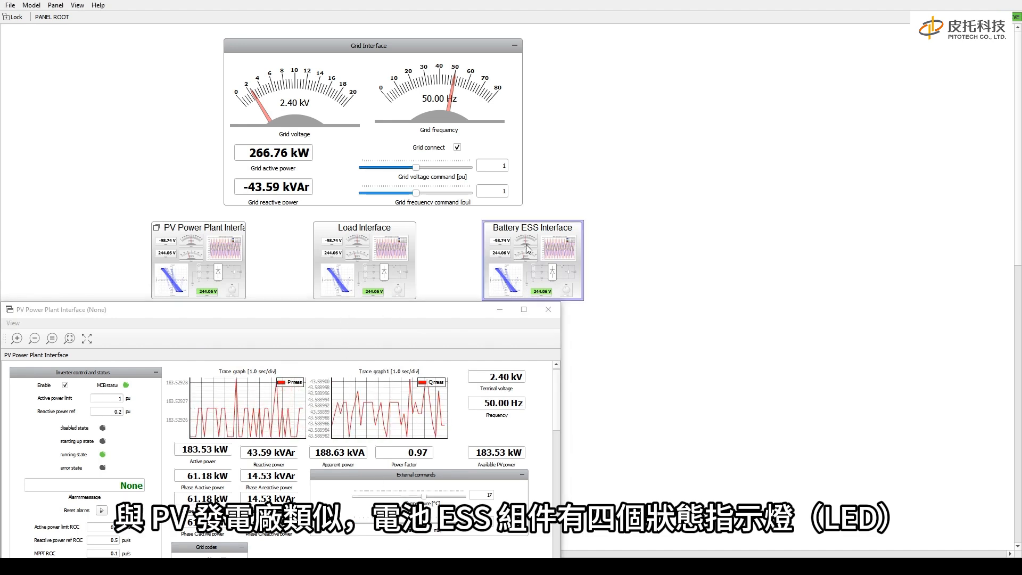
right_click(527, 246)
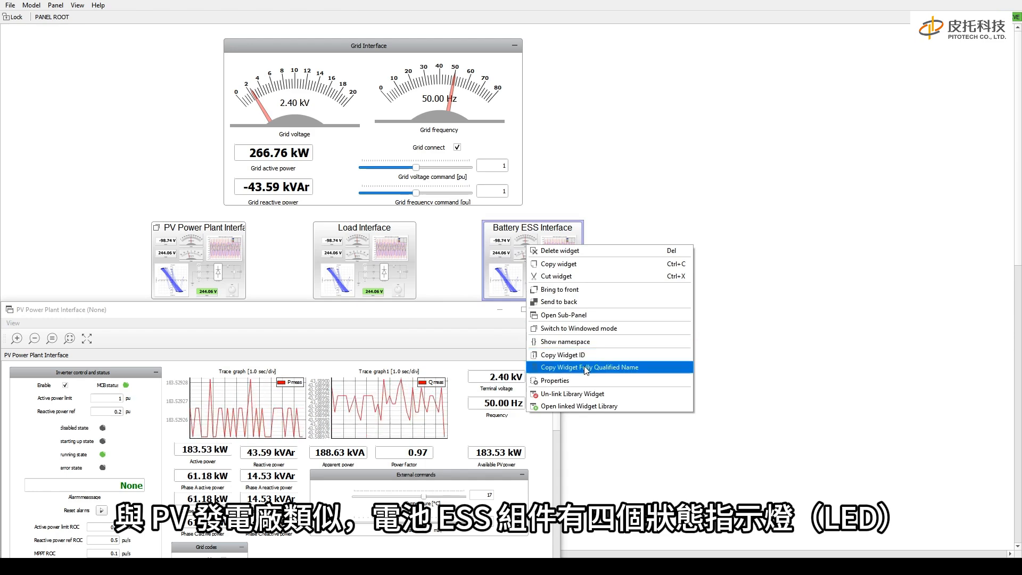
click(586, 328)
drag(527, 114, 662, 199)
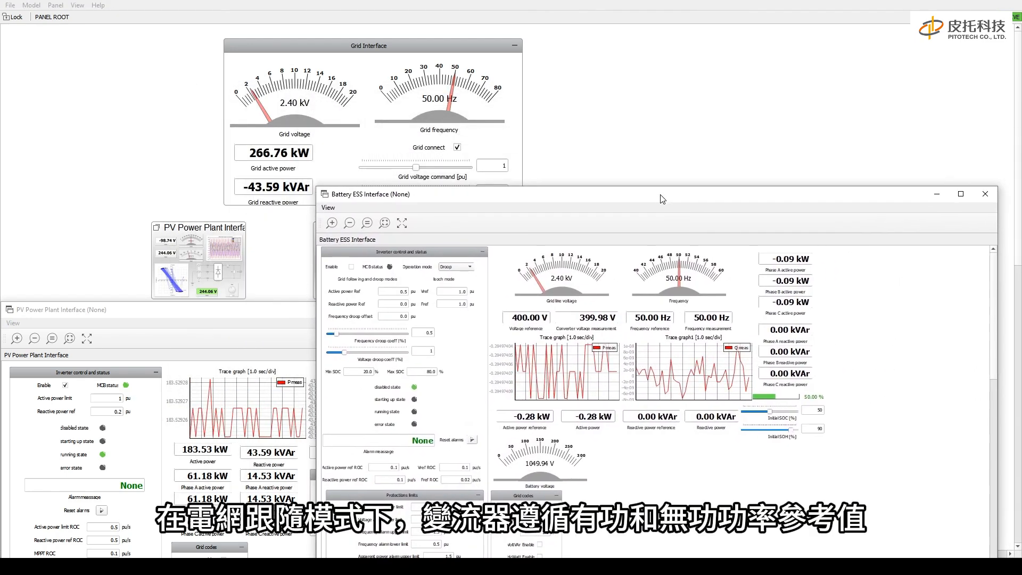
Step: Set the battery's operation mode to Grid following and enable its inverter
click(470, 268)
click(456, 256)
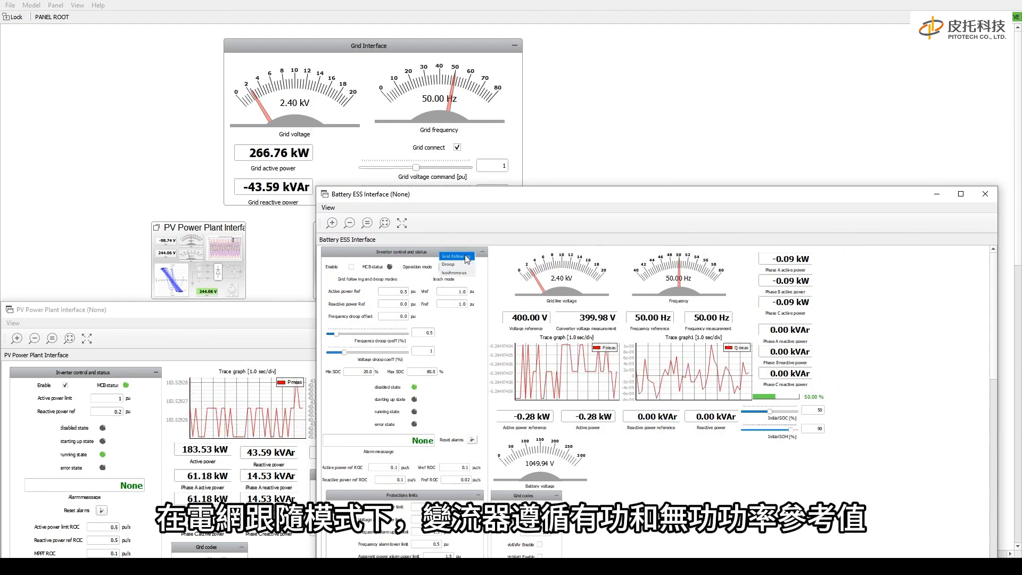
click(351, 267)
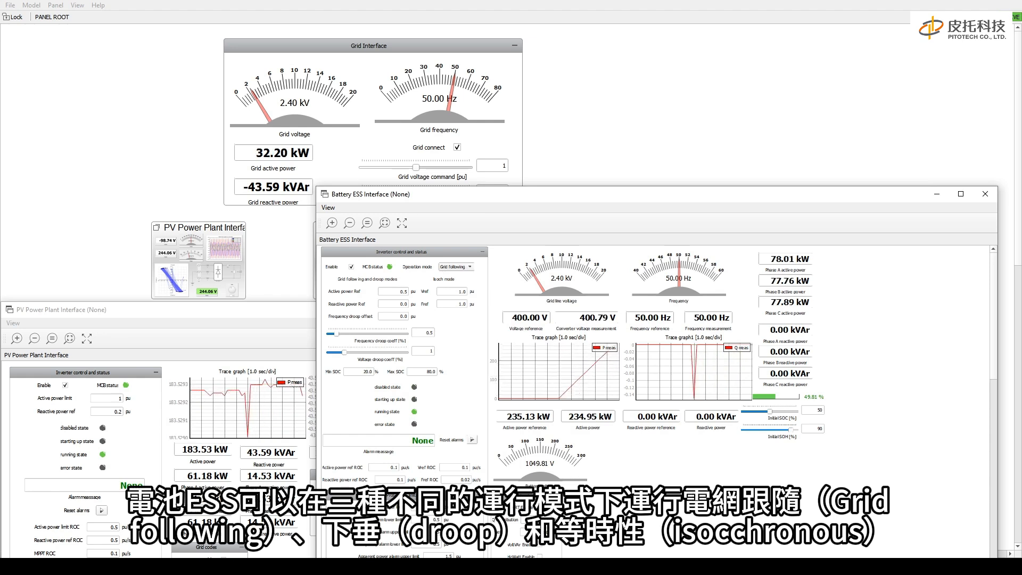
Step: Examine the battery's available operation modes and its frequency droop offset and droop coefficient settings
click(469, 268)
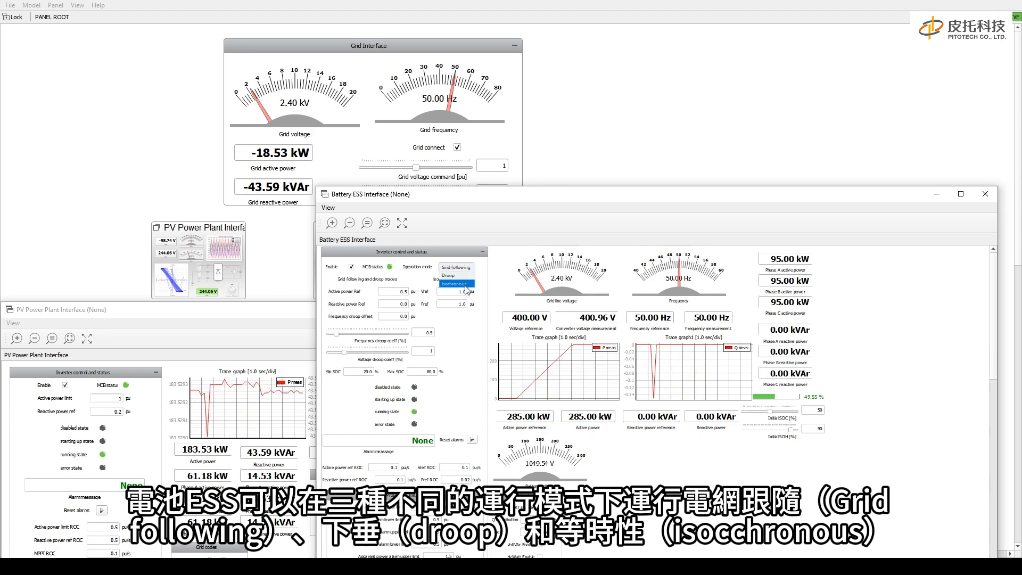
click(465, 336)
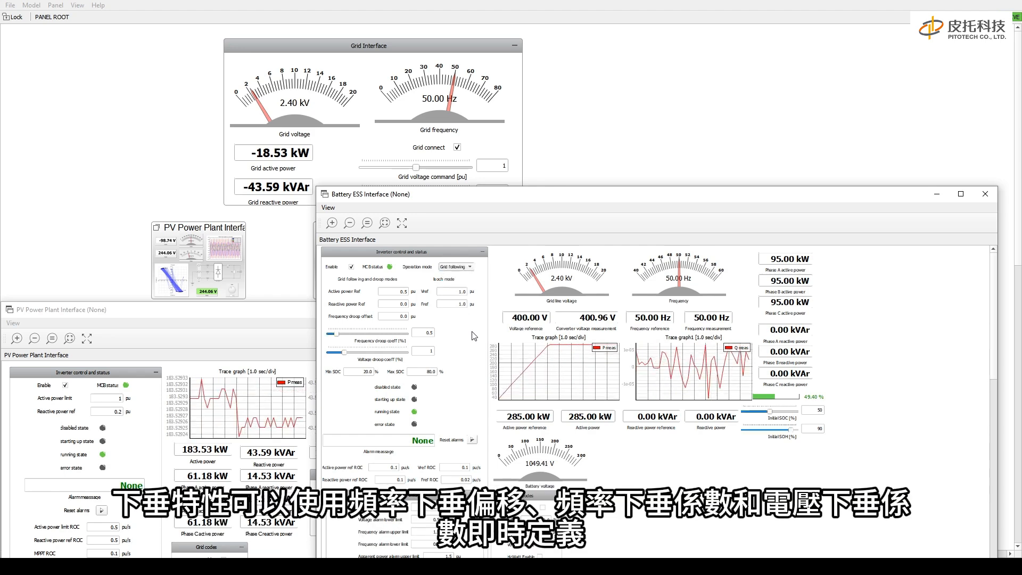
mouse_move(467, 336)
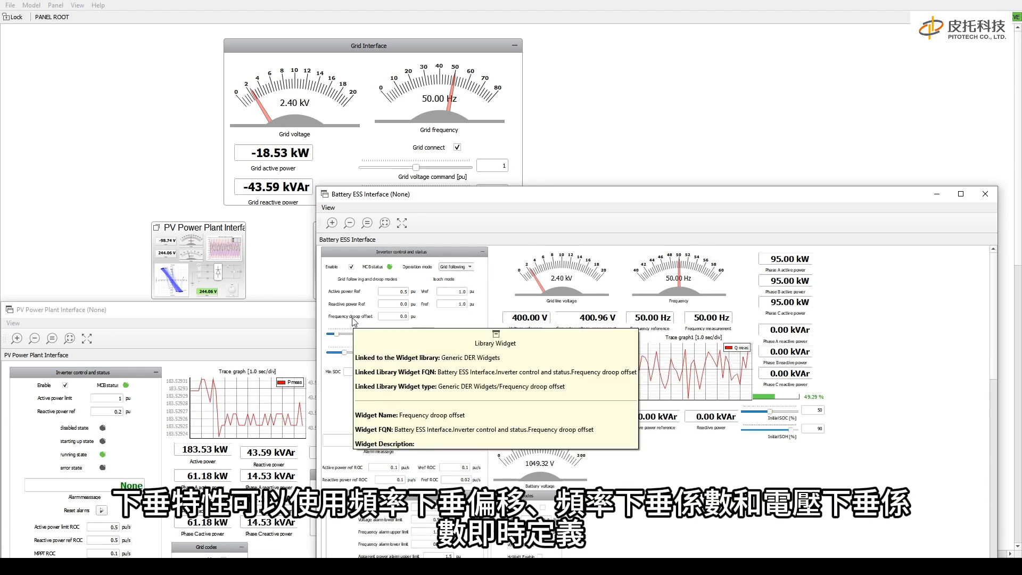
drag(355, 317, 393, 358)
click(566, 299)
click(564, 297)
click(566, 296)
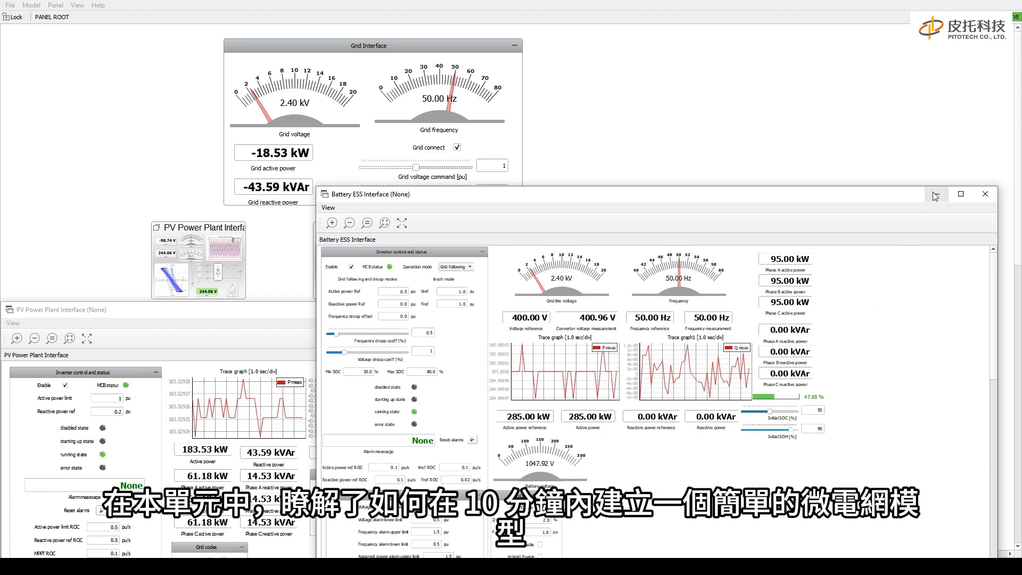
Step: Move and shrink the Battery ESS window so the Grid Interface and the DER widgets are uncovered
drag(817, 193, 843, 21)
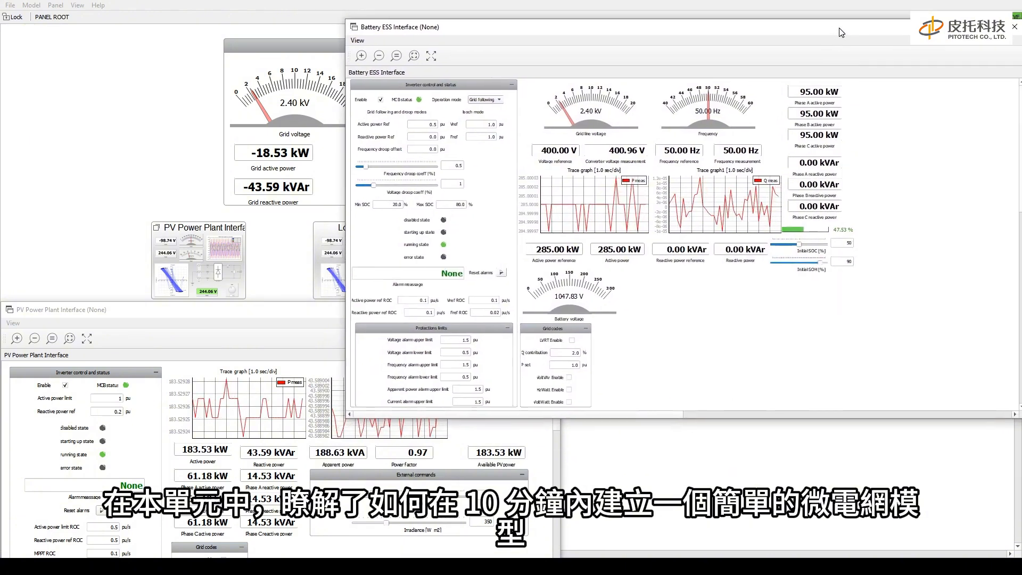
drag(343, 17, 574, 44)
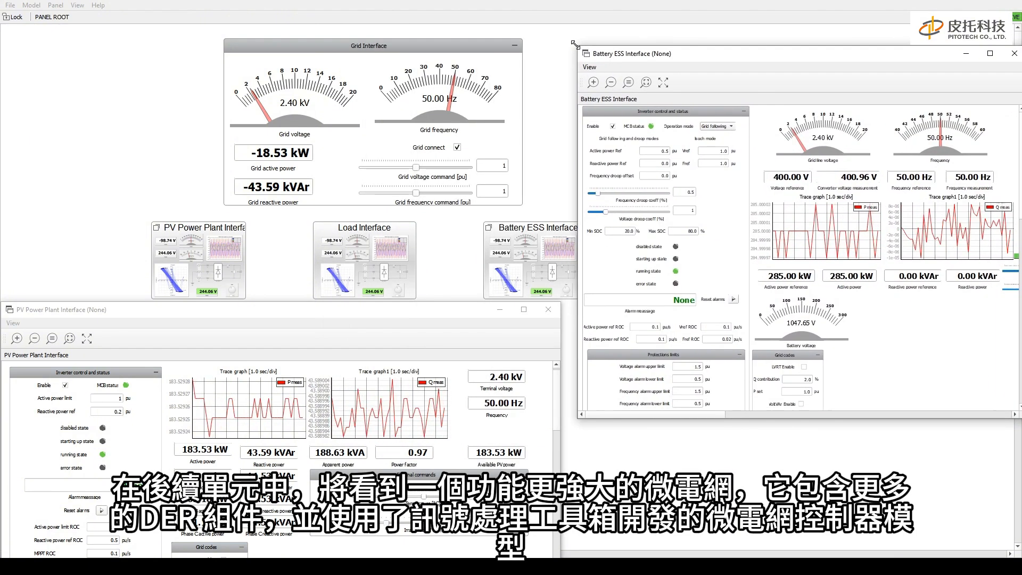